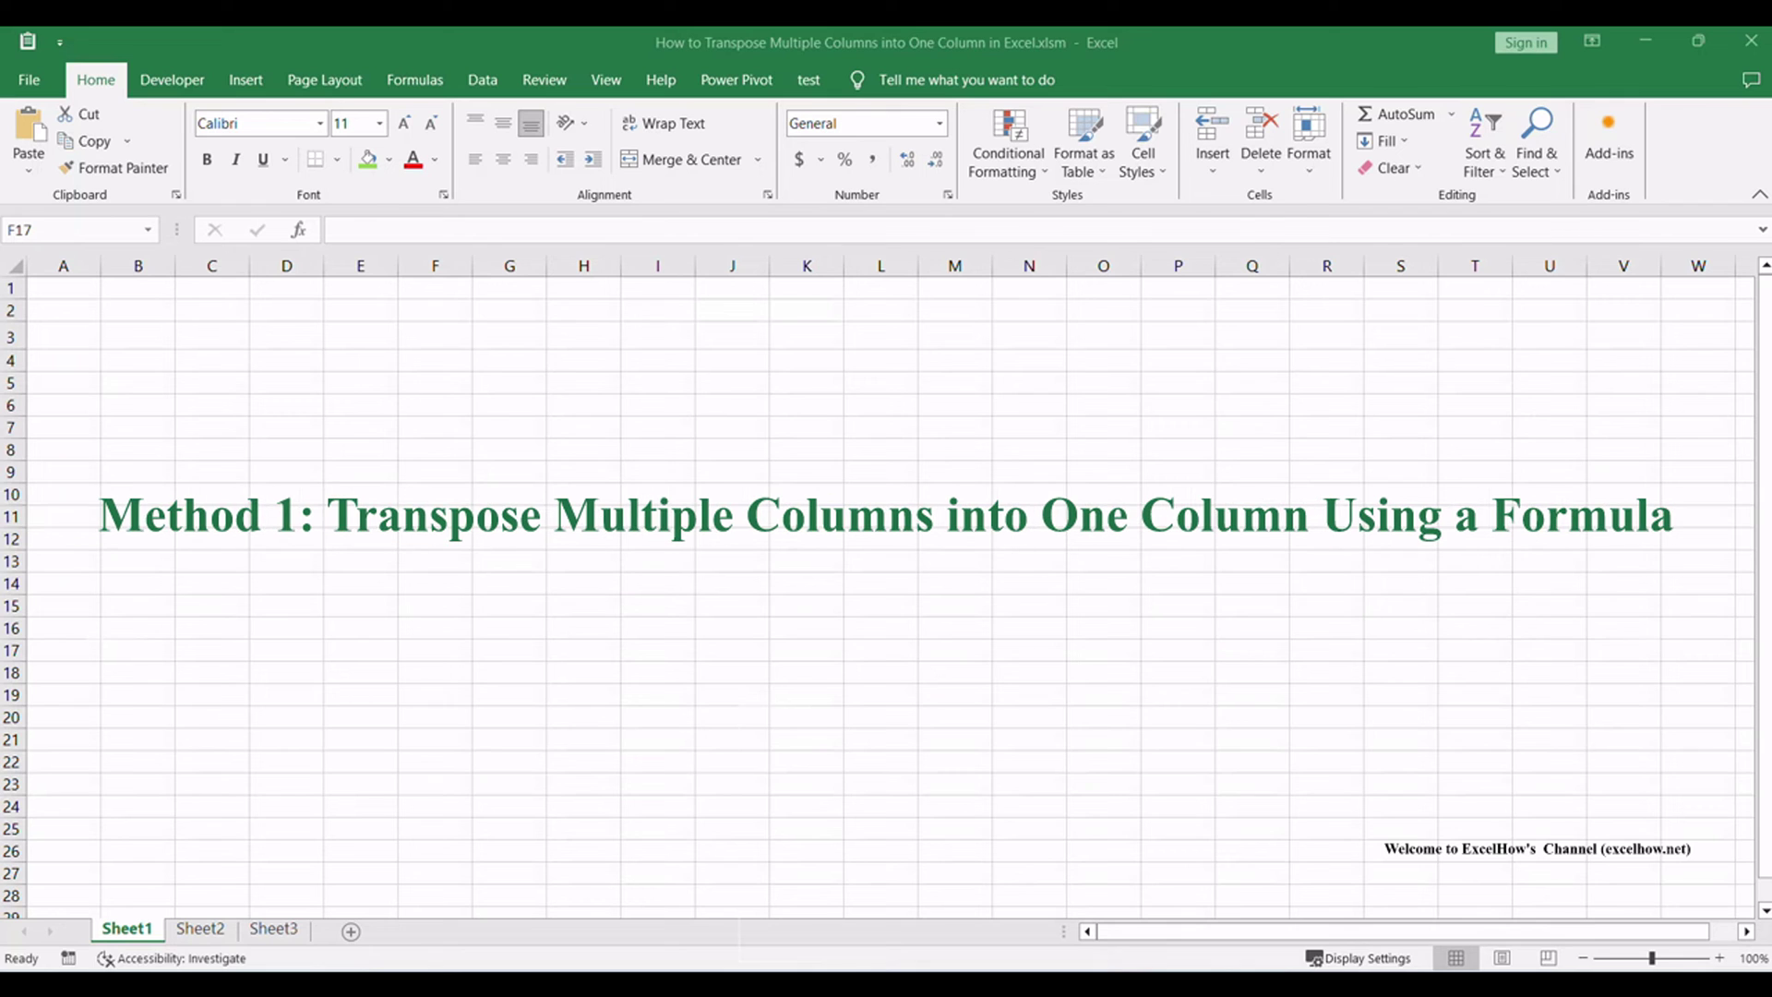
On Sheet2, paste the INDEX/INT/MOD formula referencing $B$1:$D$4 into cell F1
left_click(200, 927)
left_click(872, 487)
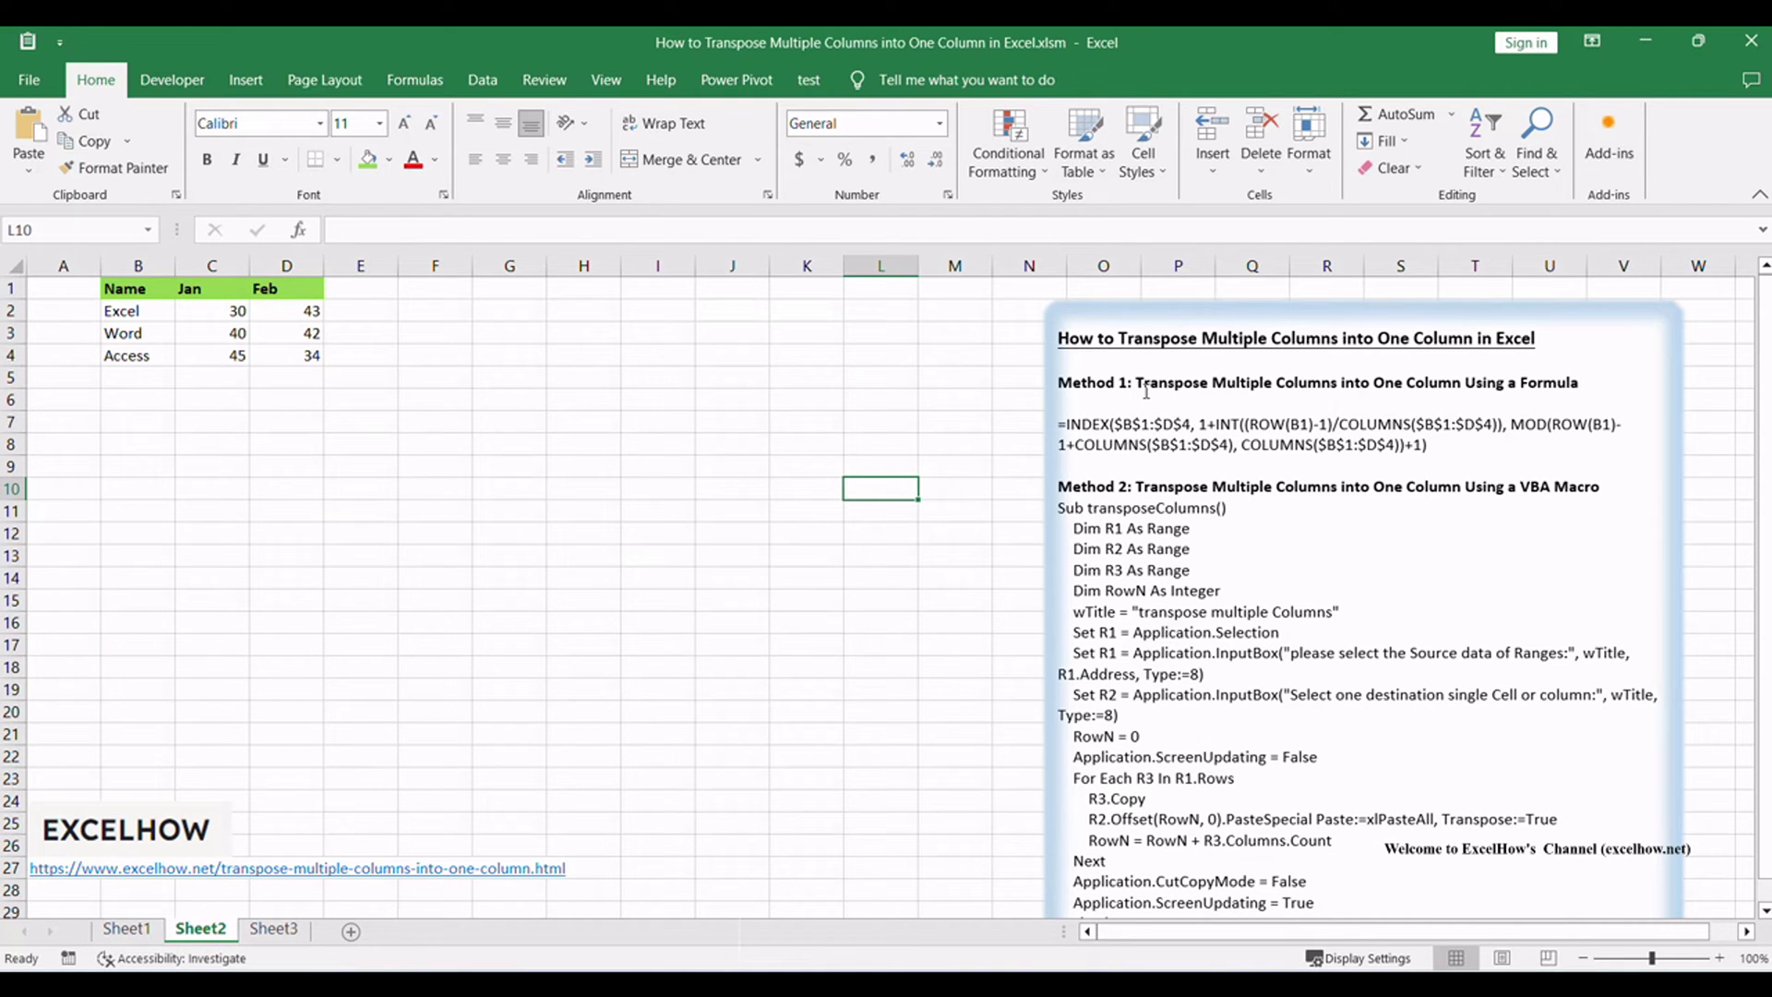
left_click(229, 422)
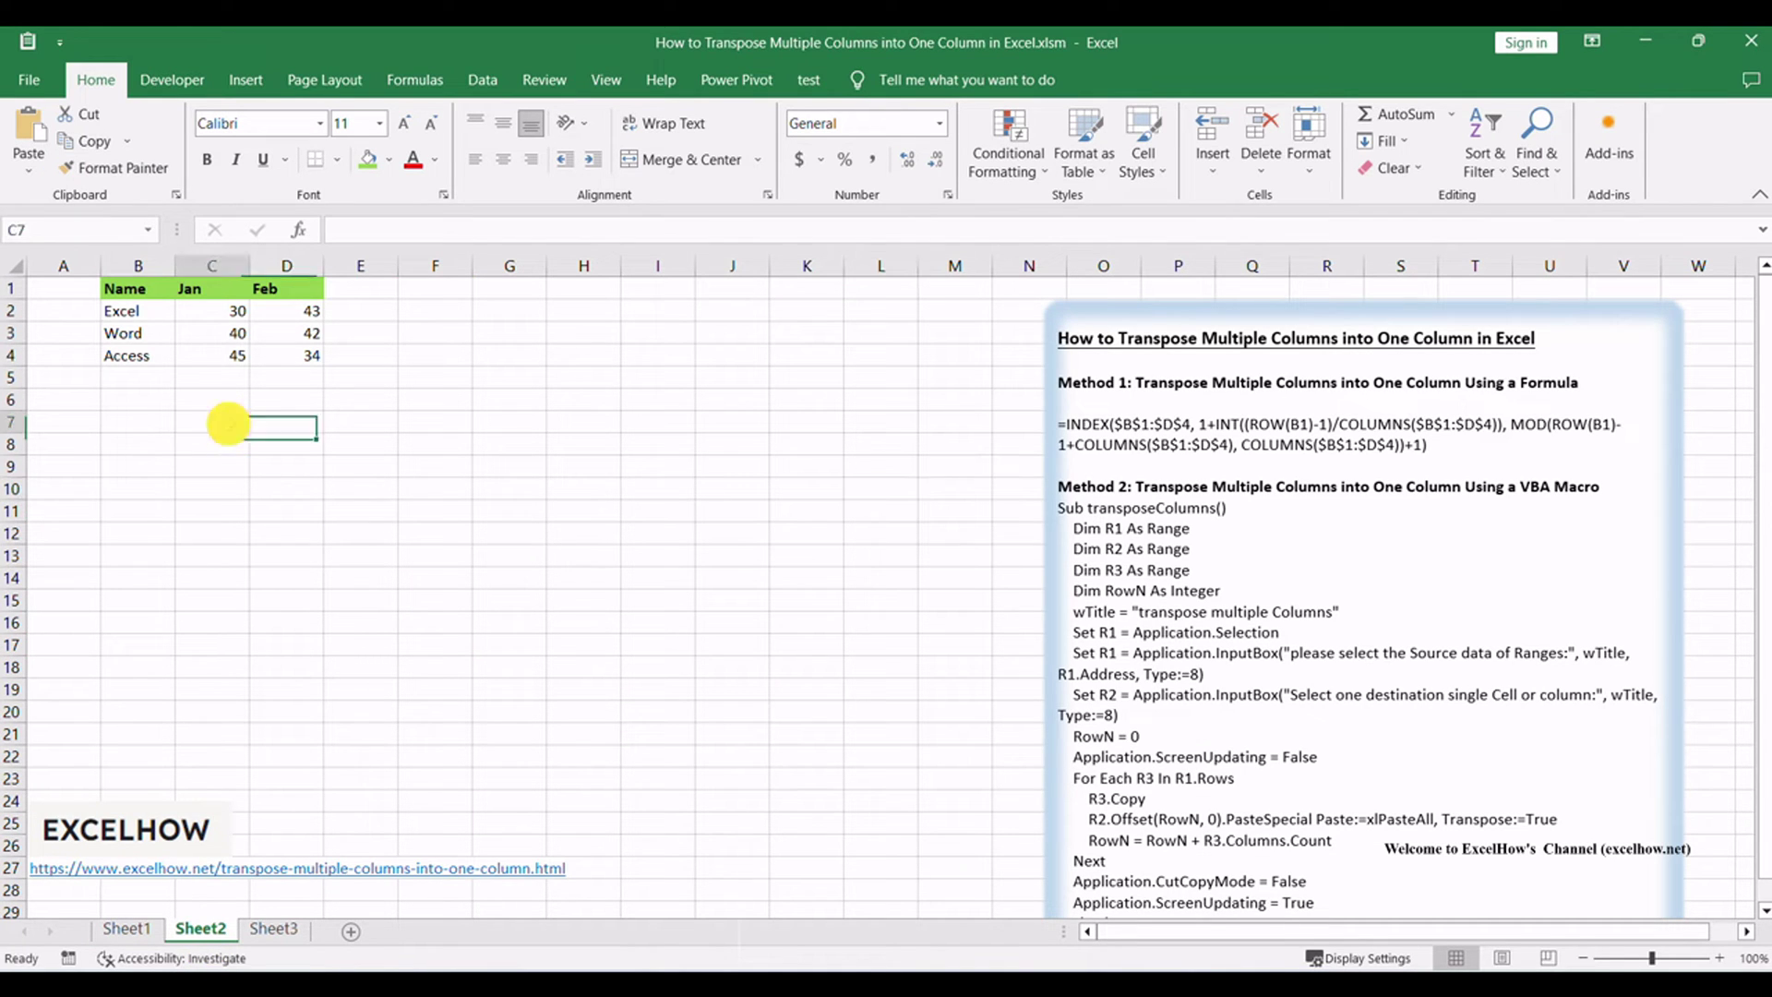
left_click_drag(125, 289, 306, 355)
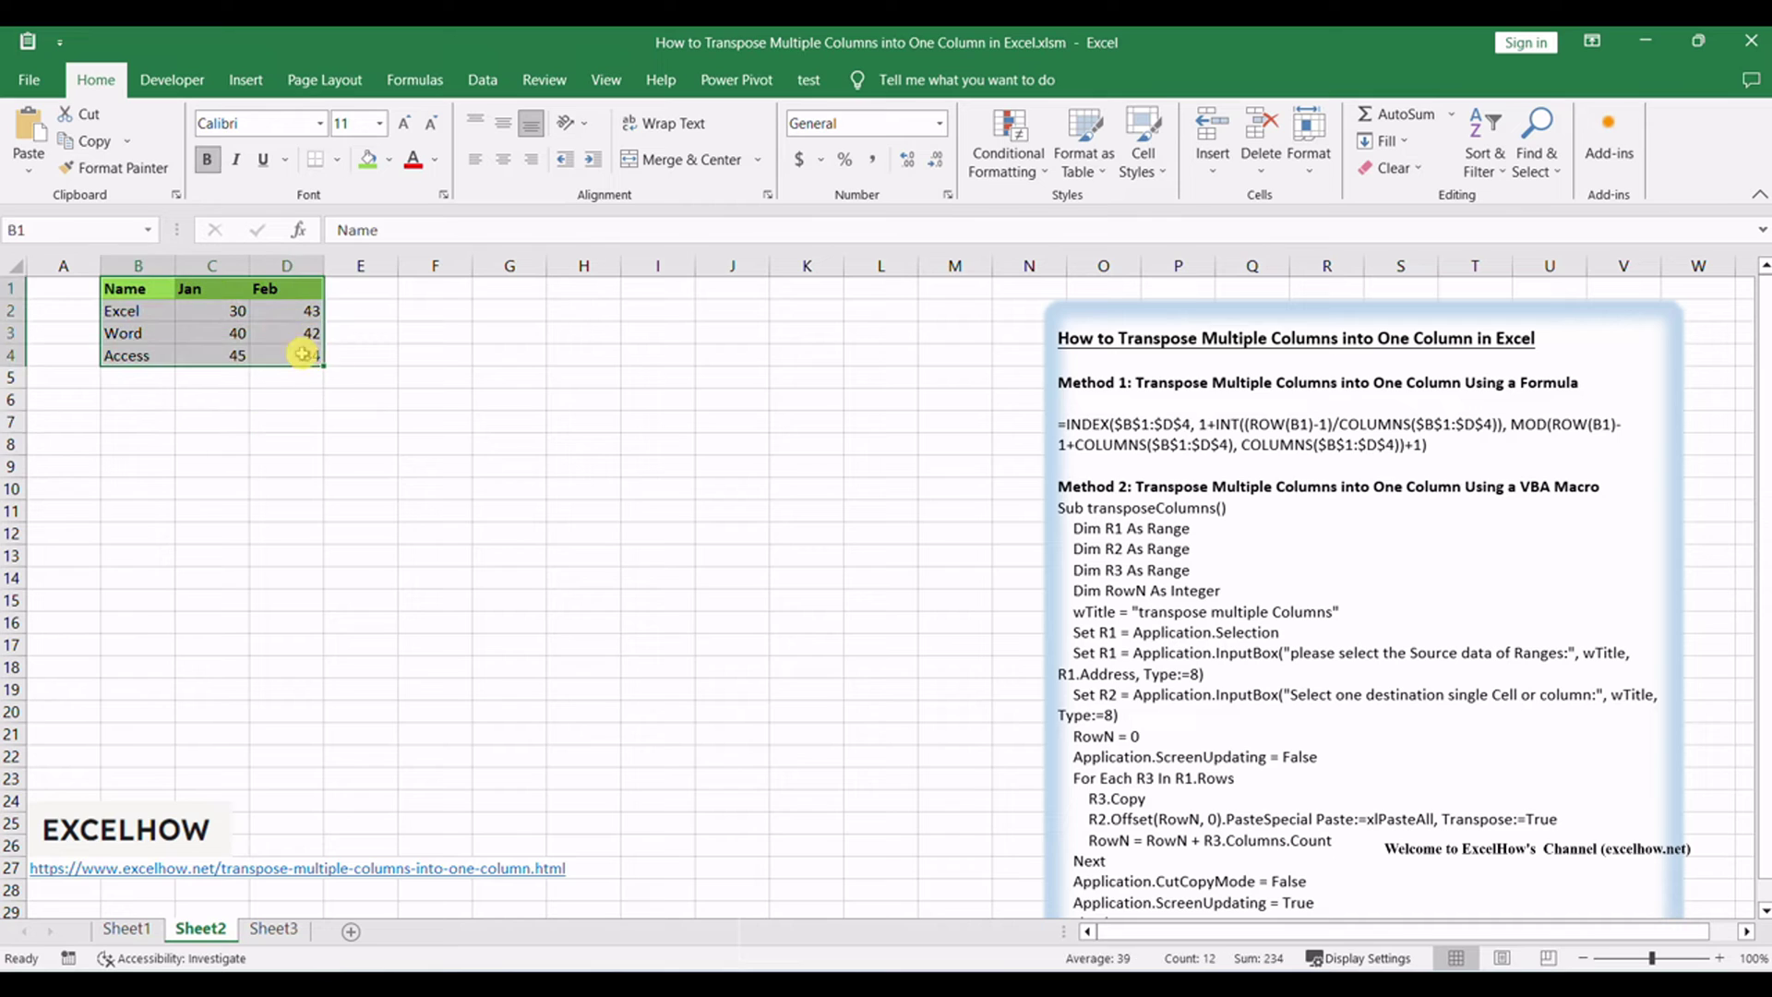
left_click(457, 466)
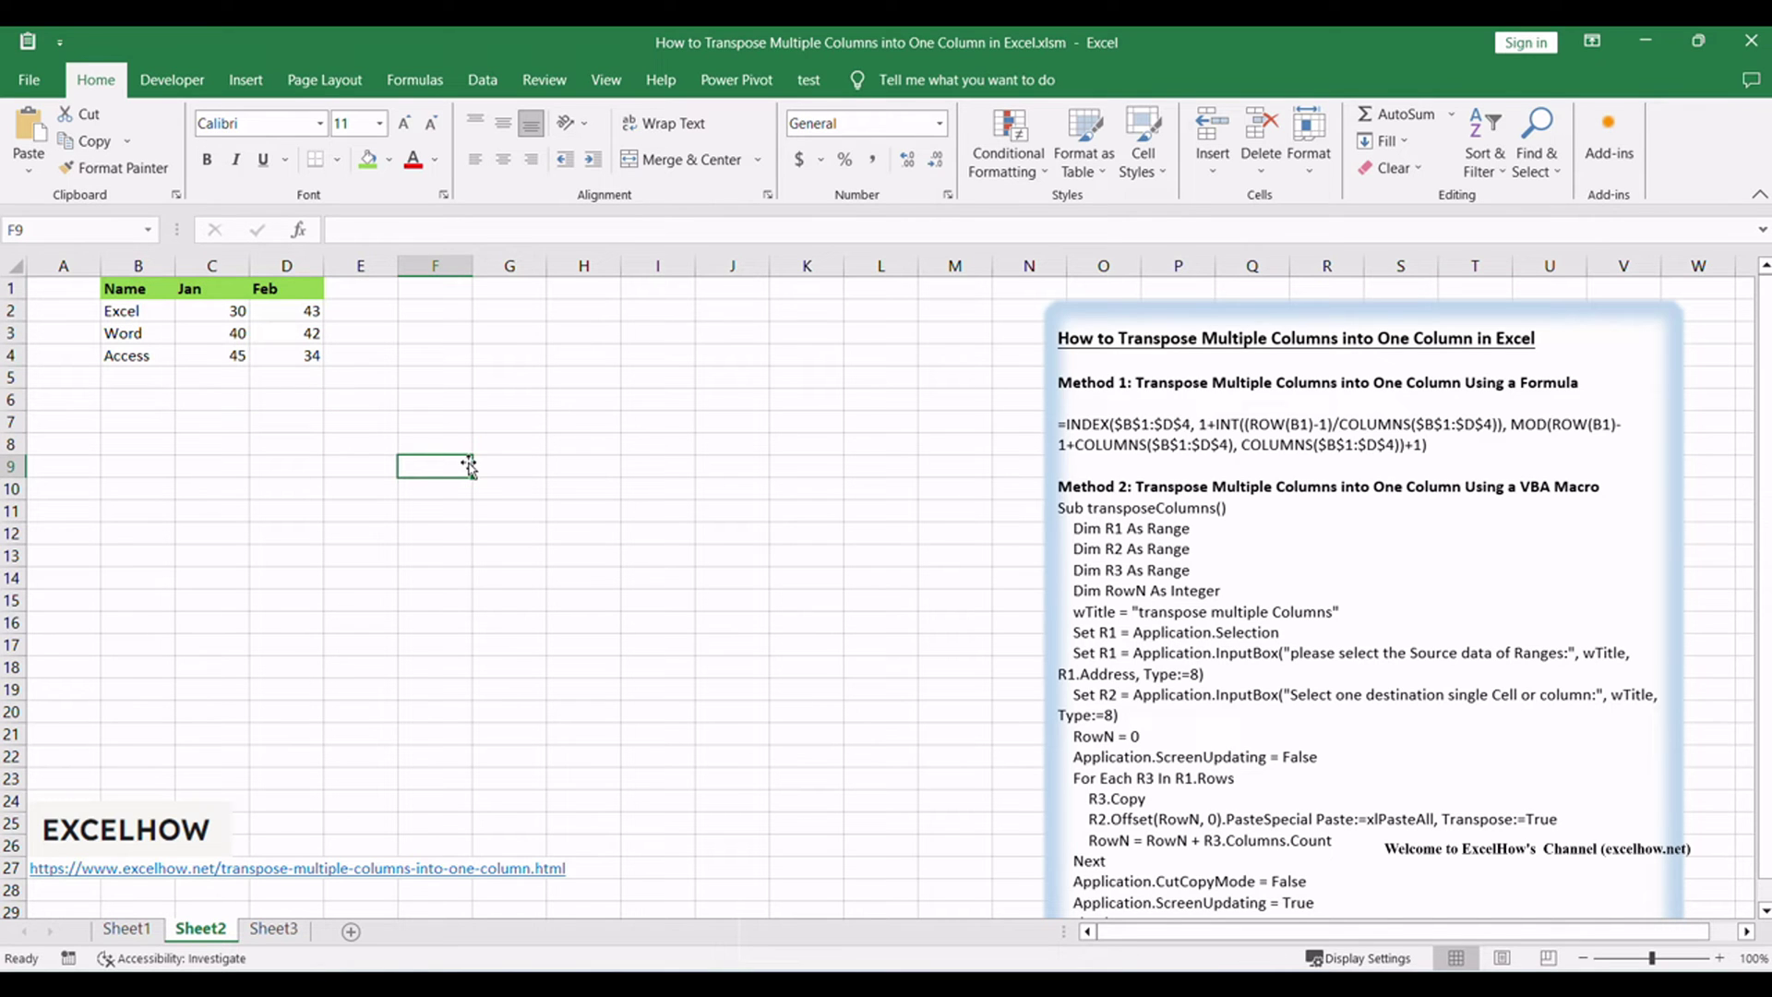
left_click(435, 344)
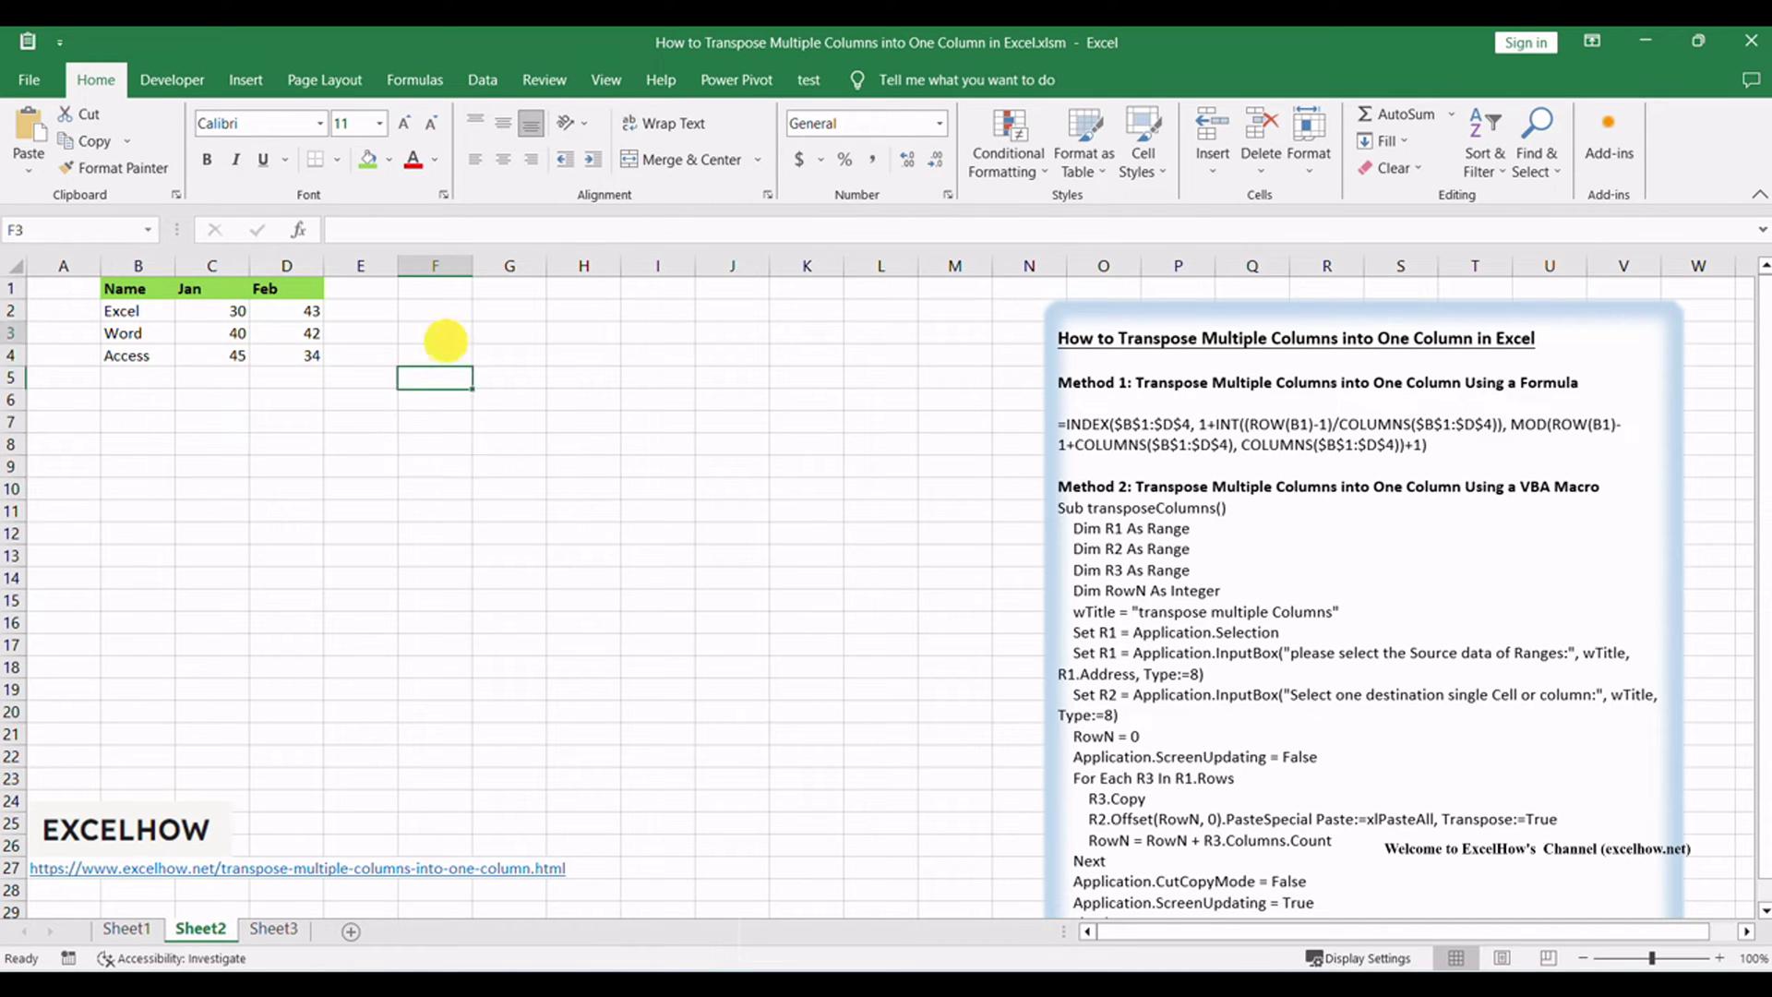
double_click(433, 289)
type("=INDEX($B$1:$D$4, 1+INT((ROW(B1)-1)/COLUMNS($B$1:$D$4)), MOD(ROW(B1)-1+COLUMNS($B$1:$D$4), COLUMNS($B$1:$D$4))+1)")
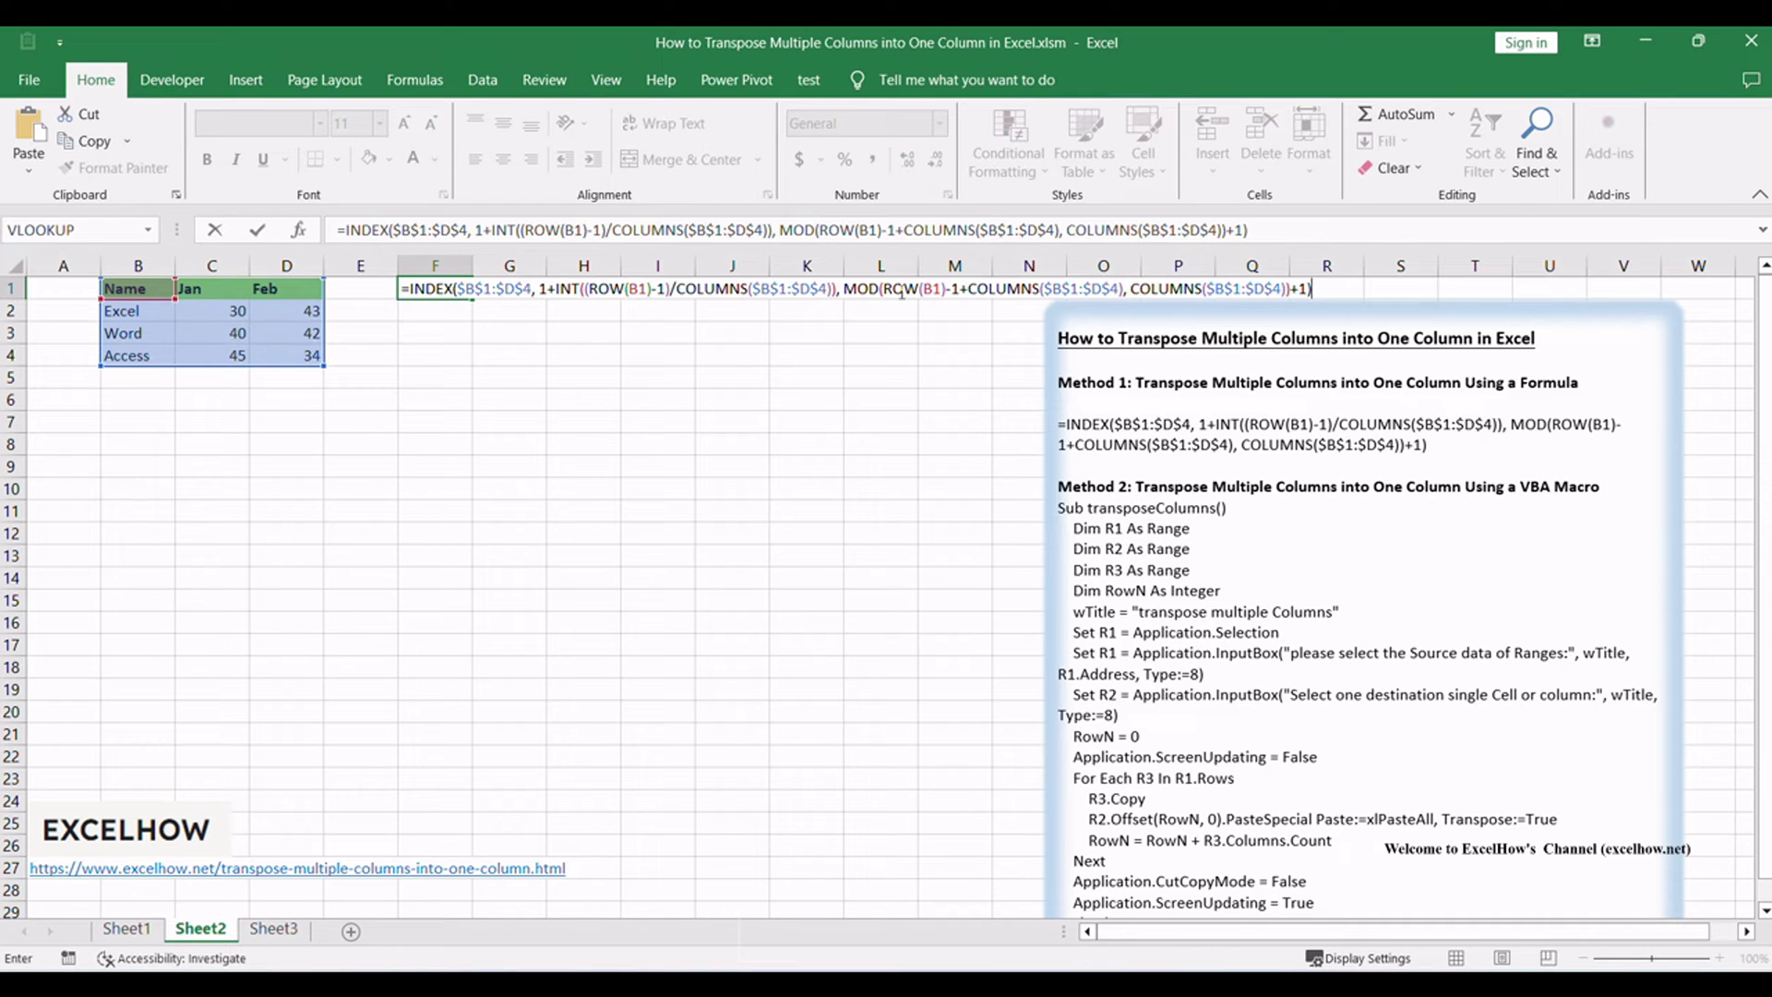
Confirm the F1 formula, fill it down to F10, and check the AutoFill Options
left_click(1280, 230)
key("Return")
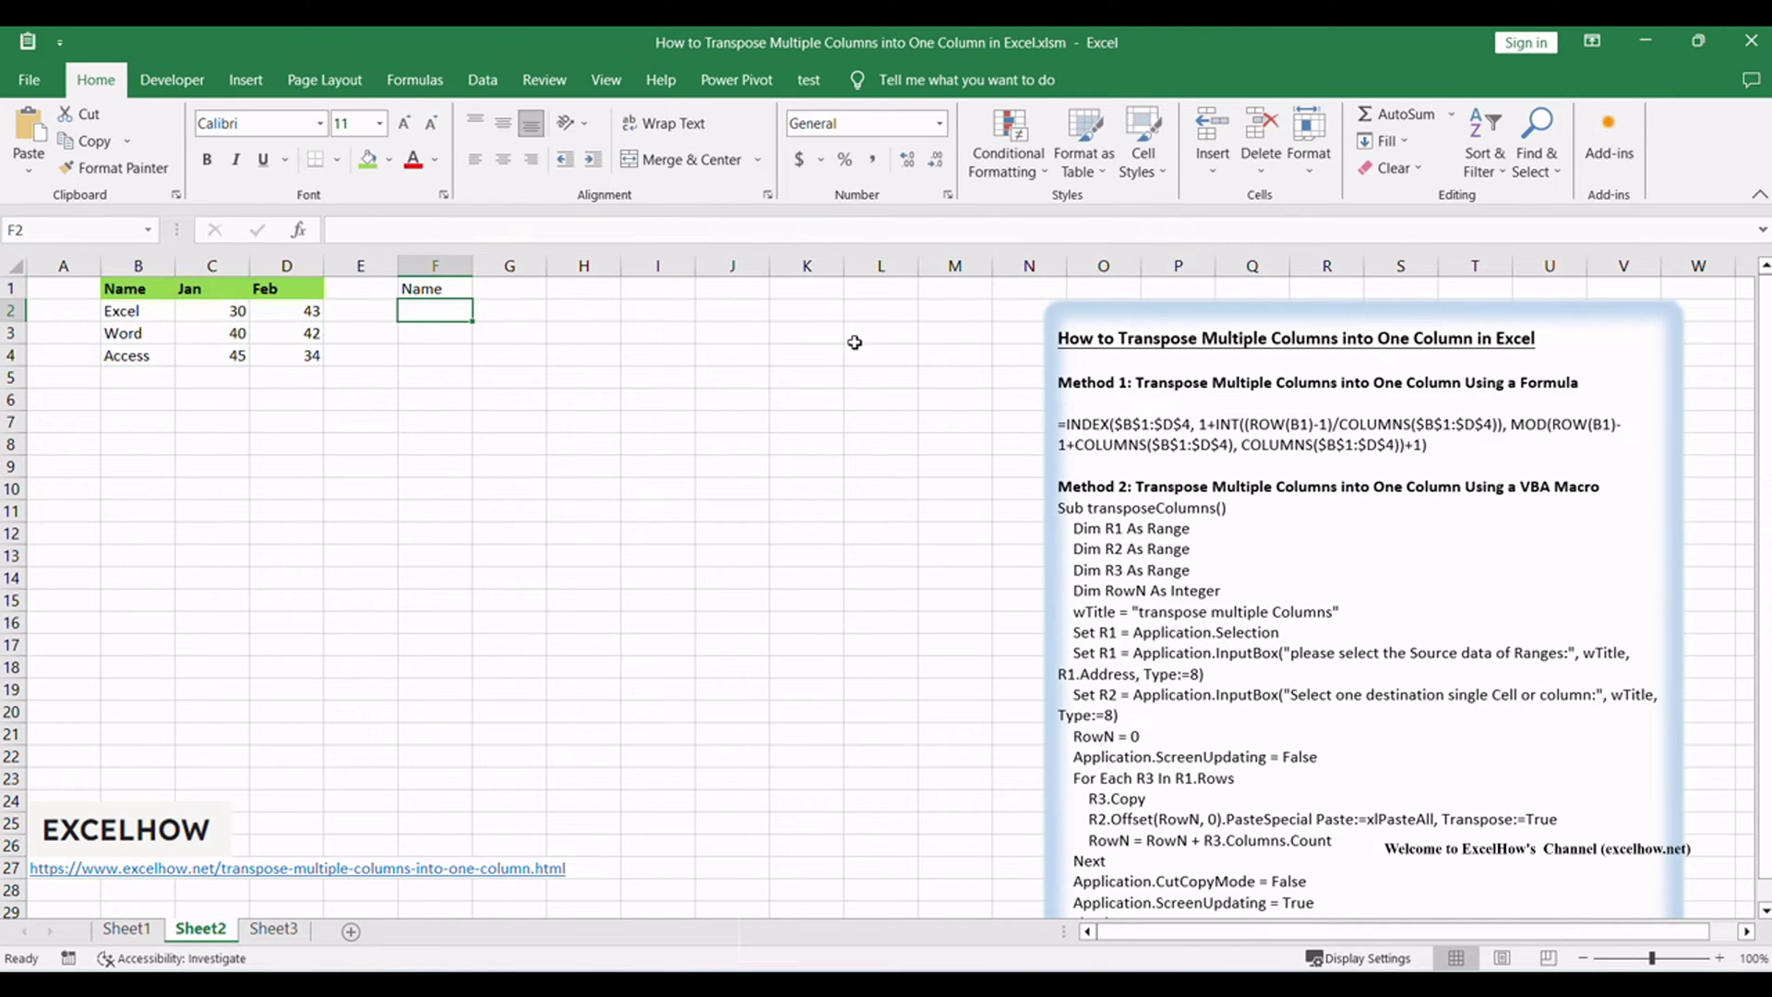
left_click(435, 289)
left_click_drag(471, 302, 461, 496)
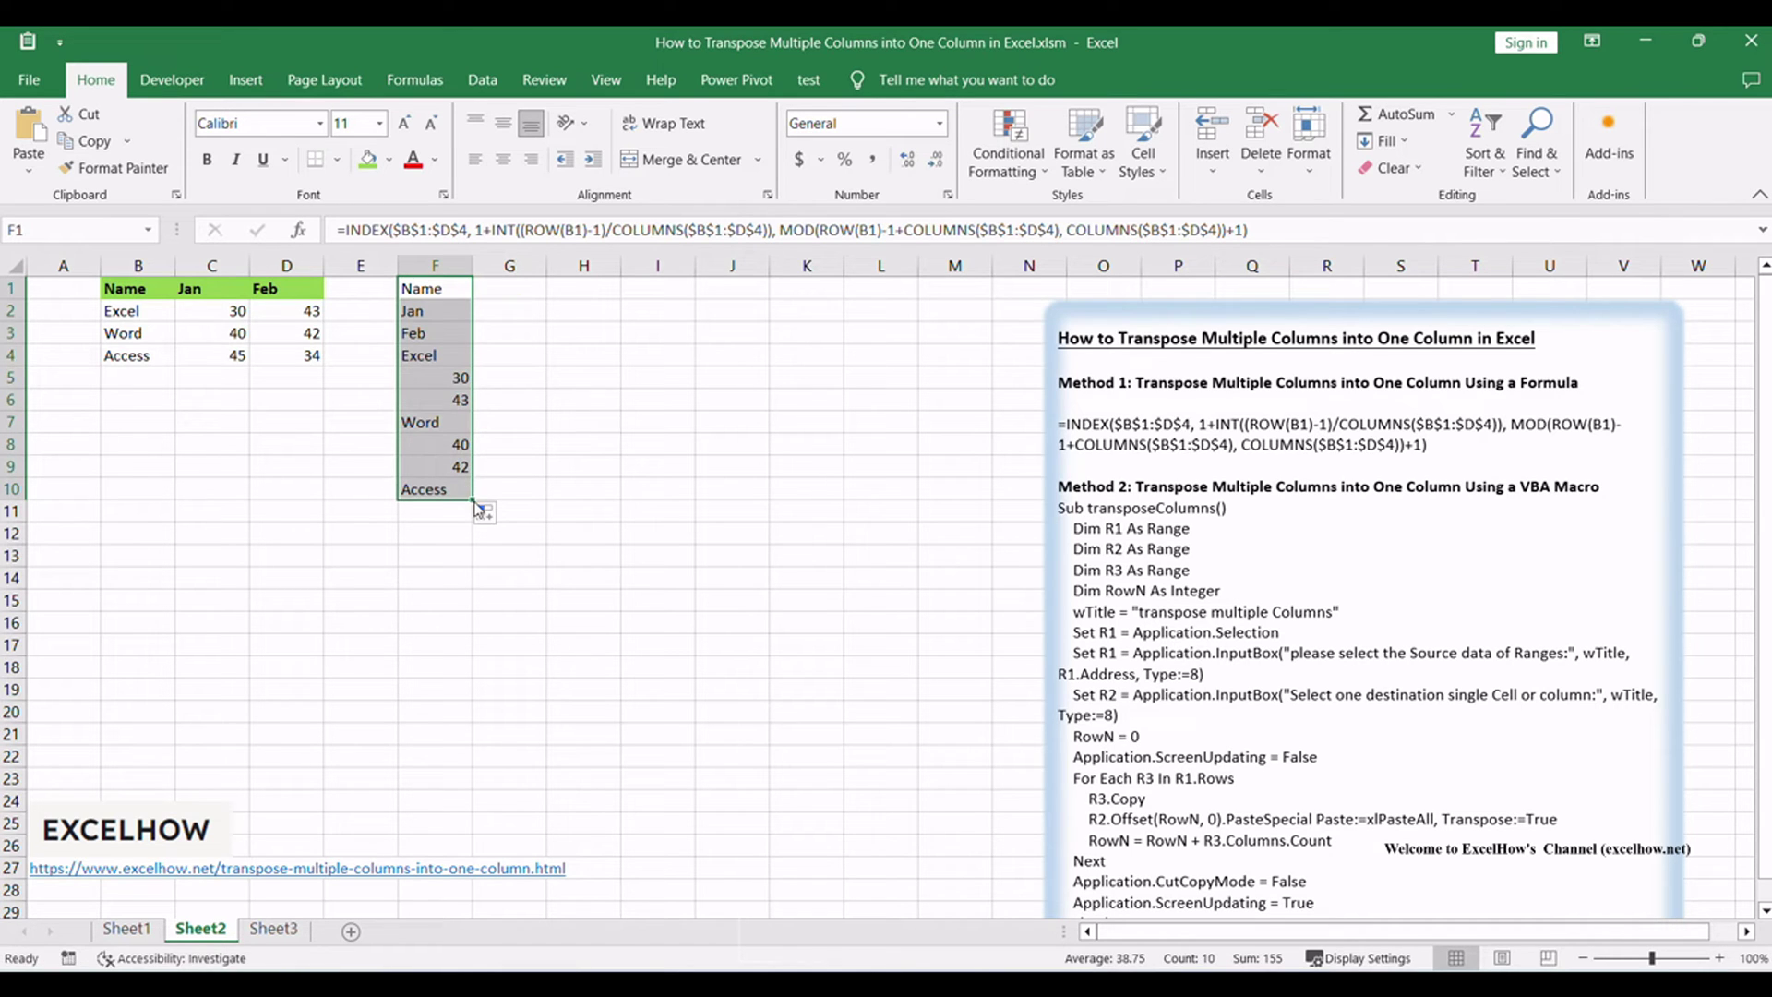
left_click(484, 513)
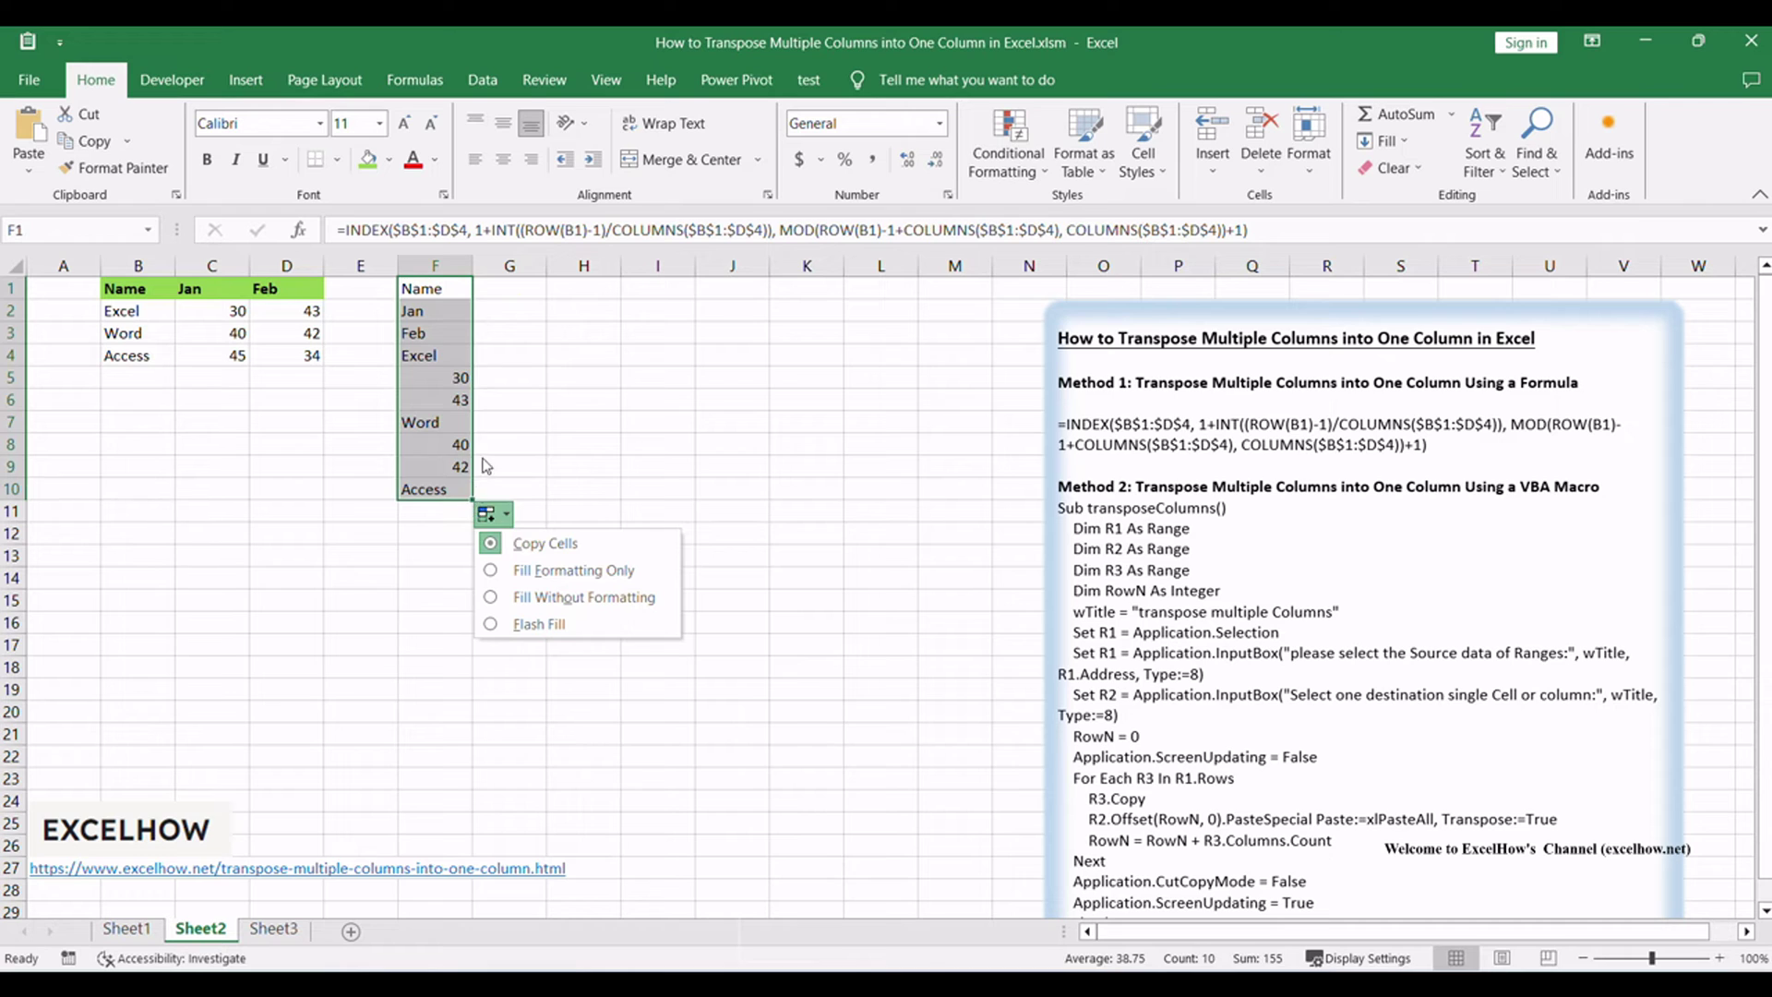
key("Escape")
Extend the formula fill down to F13 so every table value appears in column F
left_click(433, 489)
left_click_drag(471, 499, 468, 560)
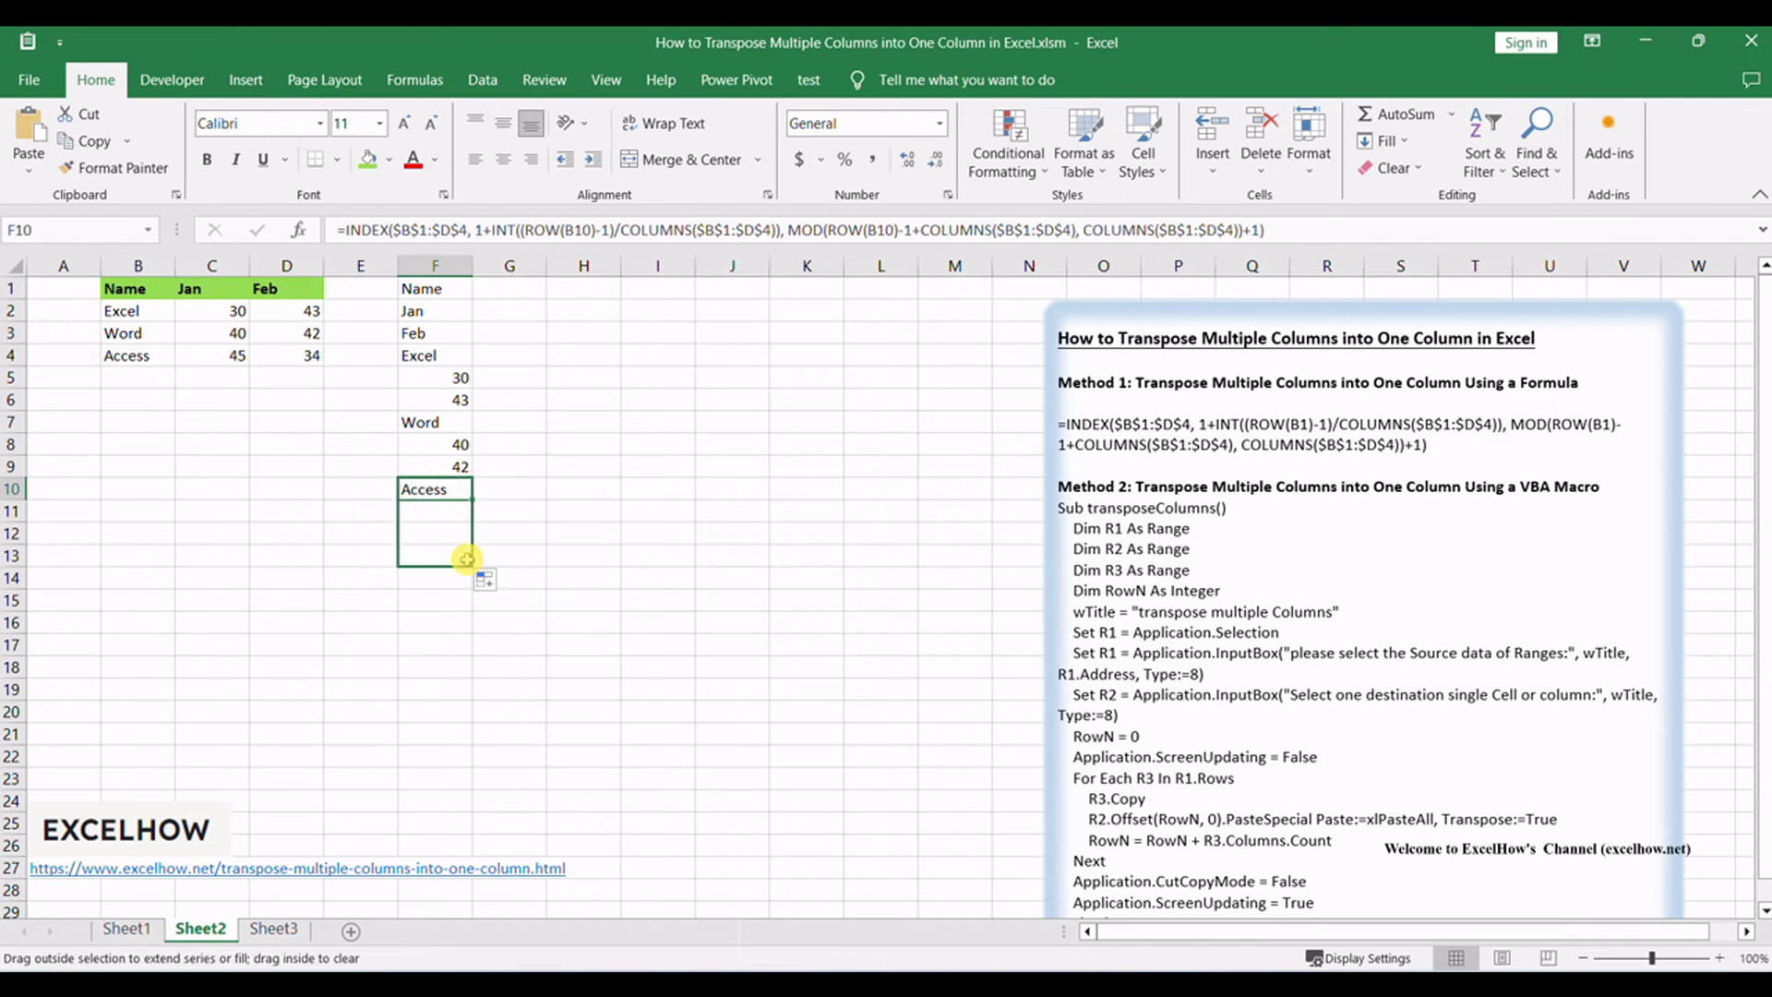
left_click_drag(441, 291, 441, 554)
left_click(657, 556)
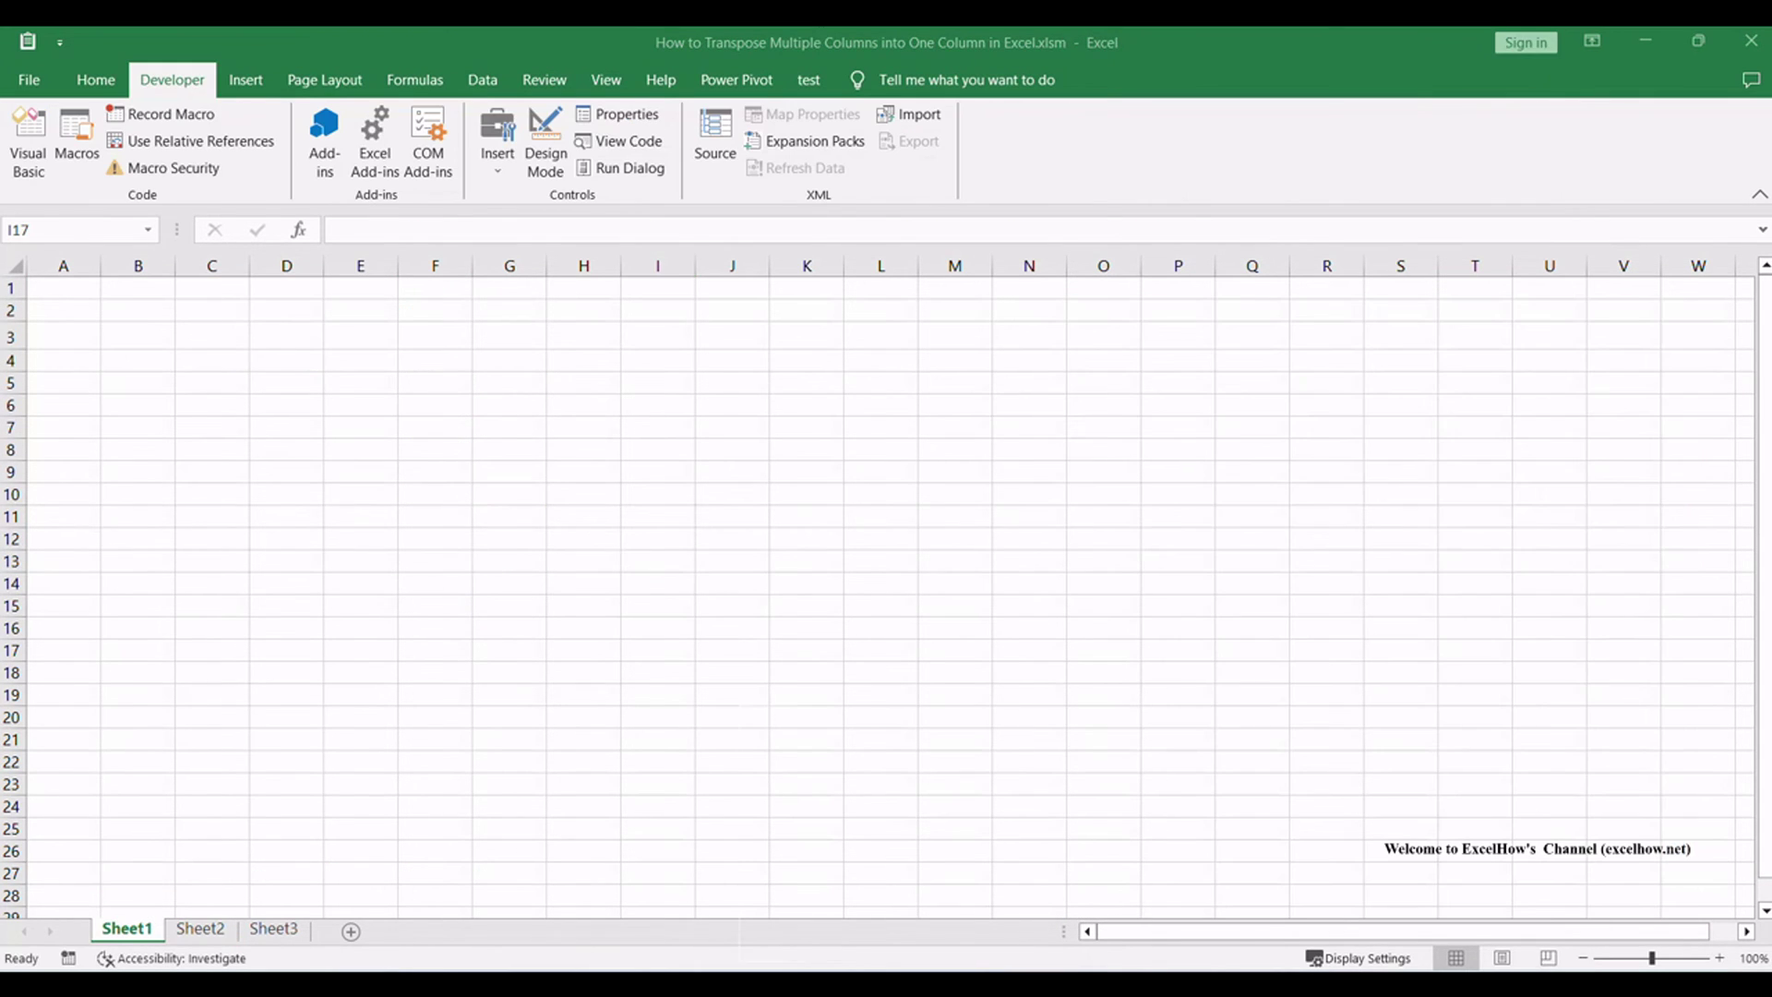
Return to Sheet2 with the source table B1:D4 in view
left_click(848, 620)
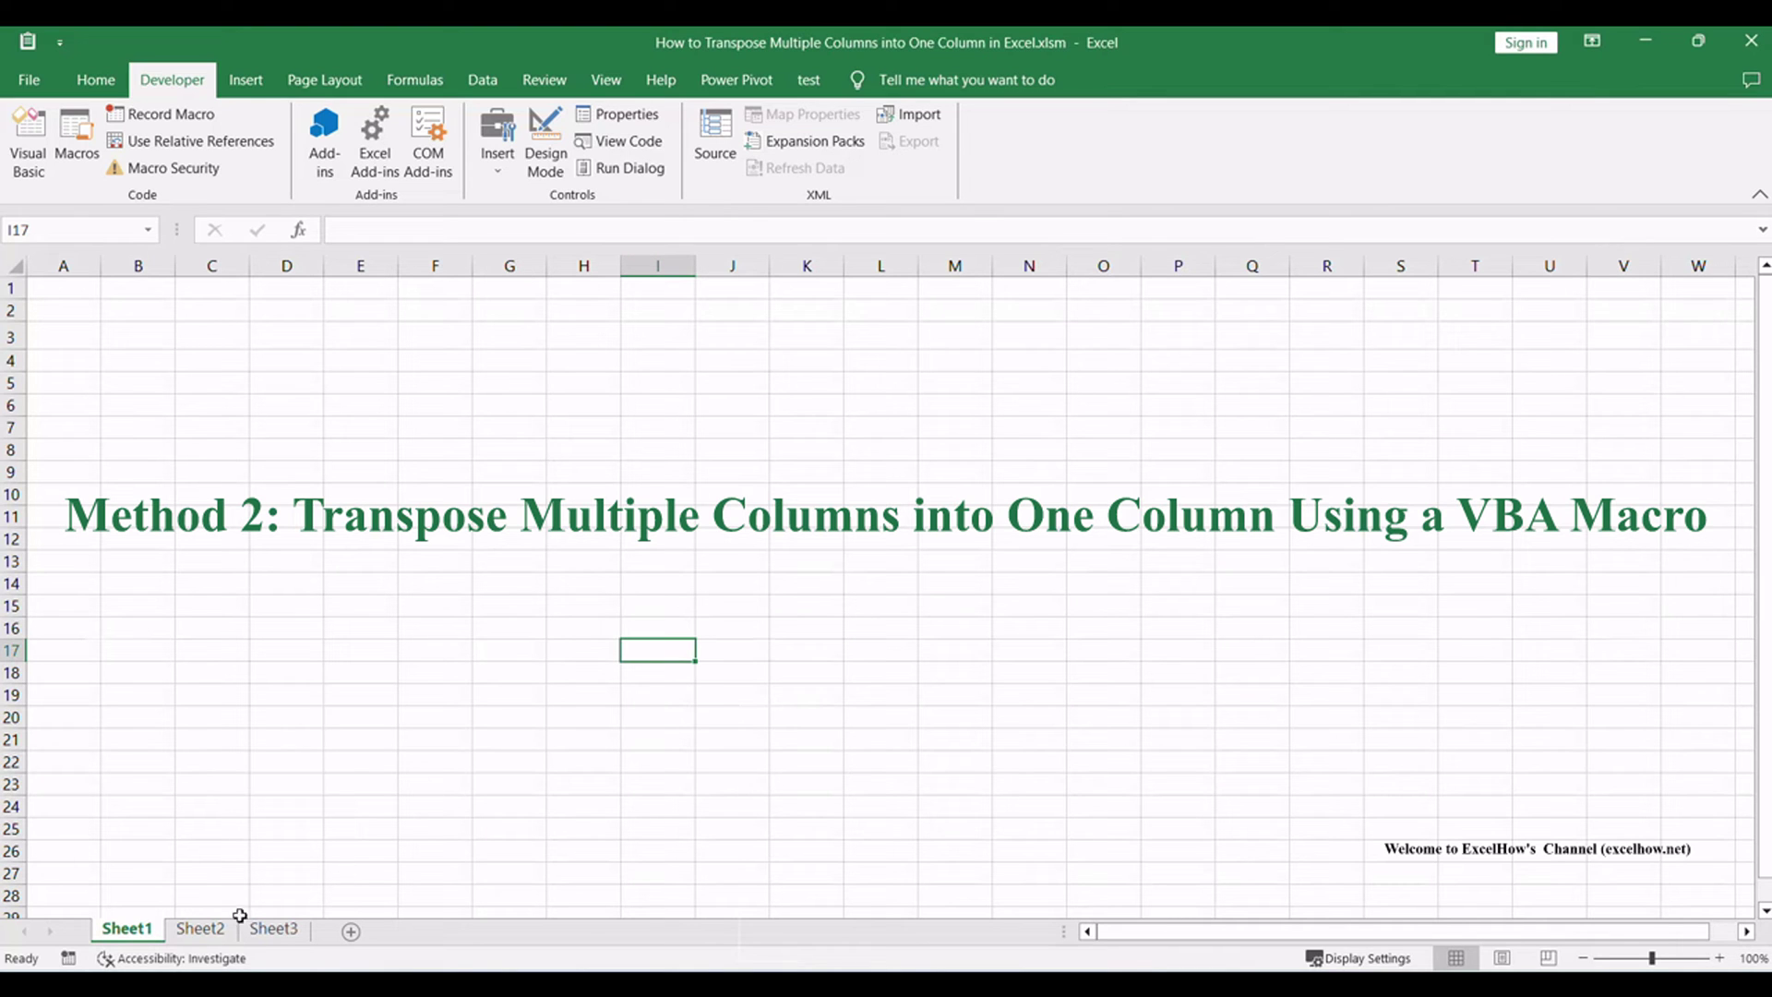
left_click(201, 928)
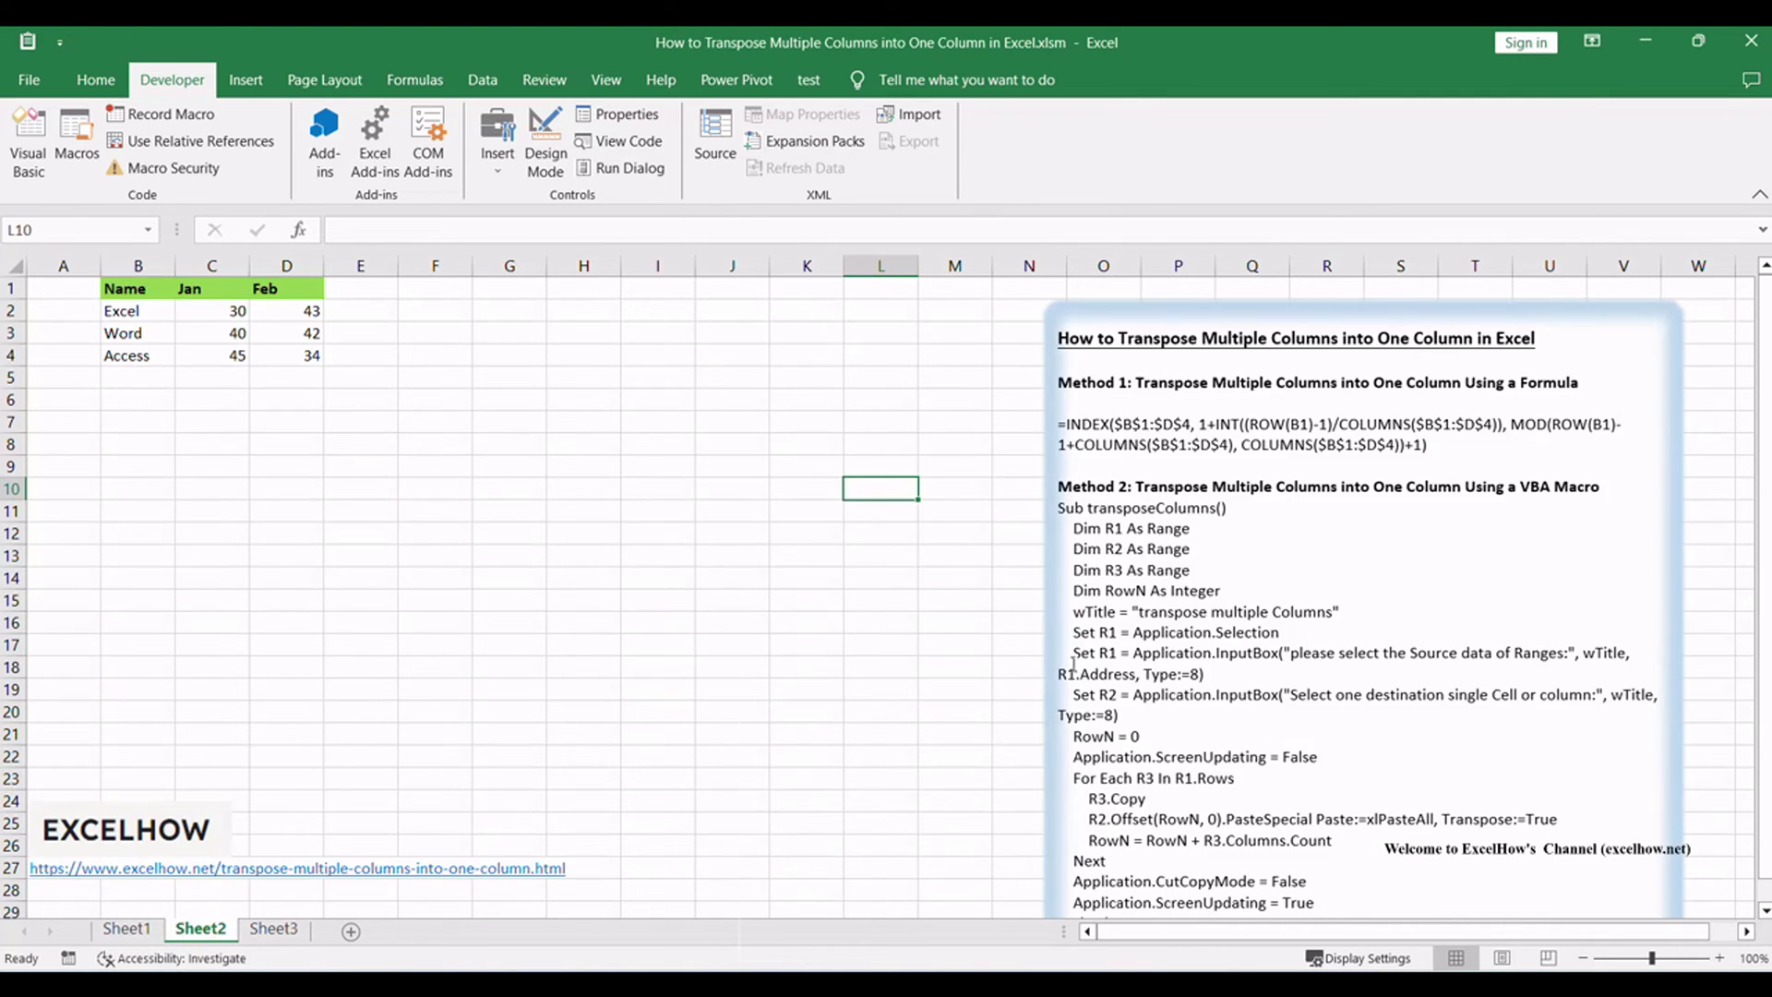
left_click(508, 537)
Insert Module1 in the VBA editor containing the pasted transposeColumns macro code
key("alt+F11")
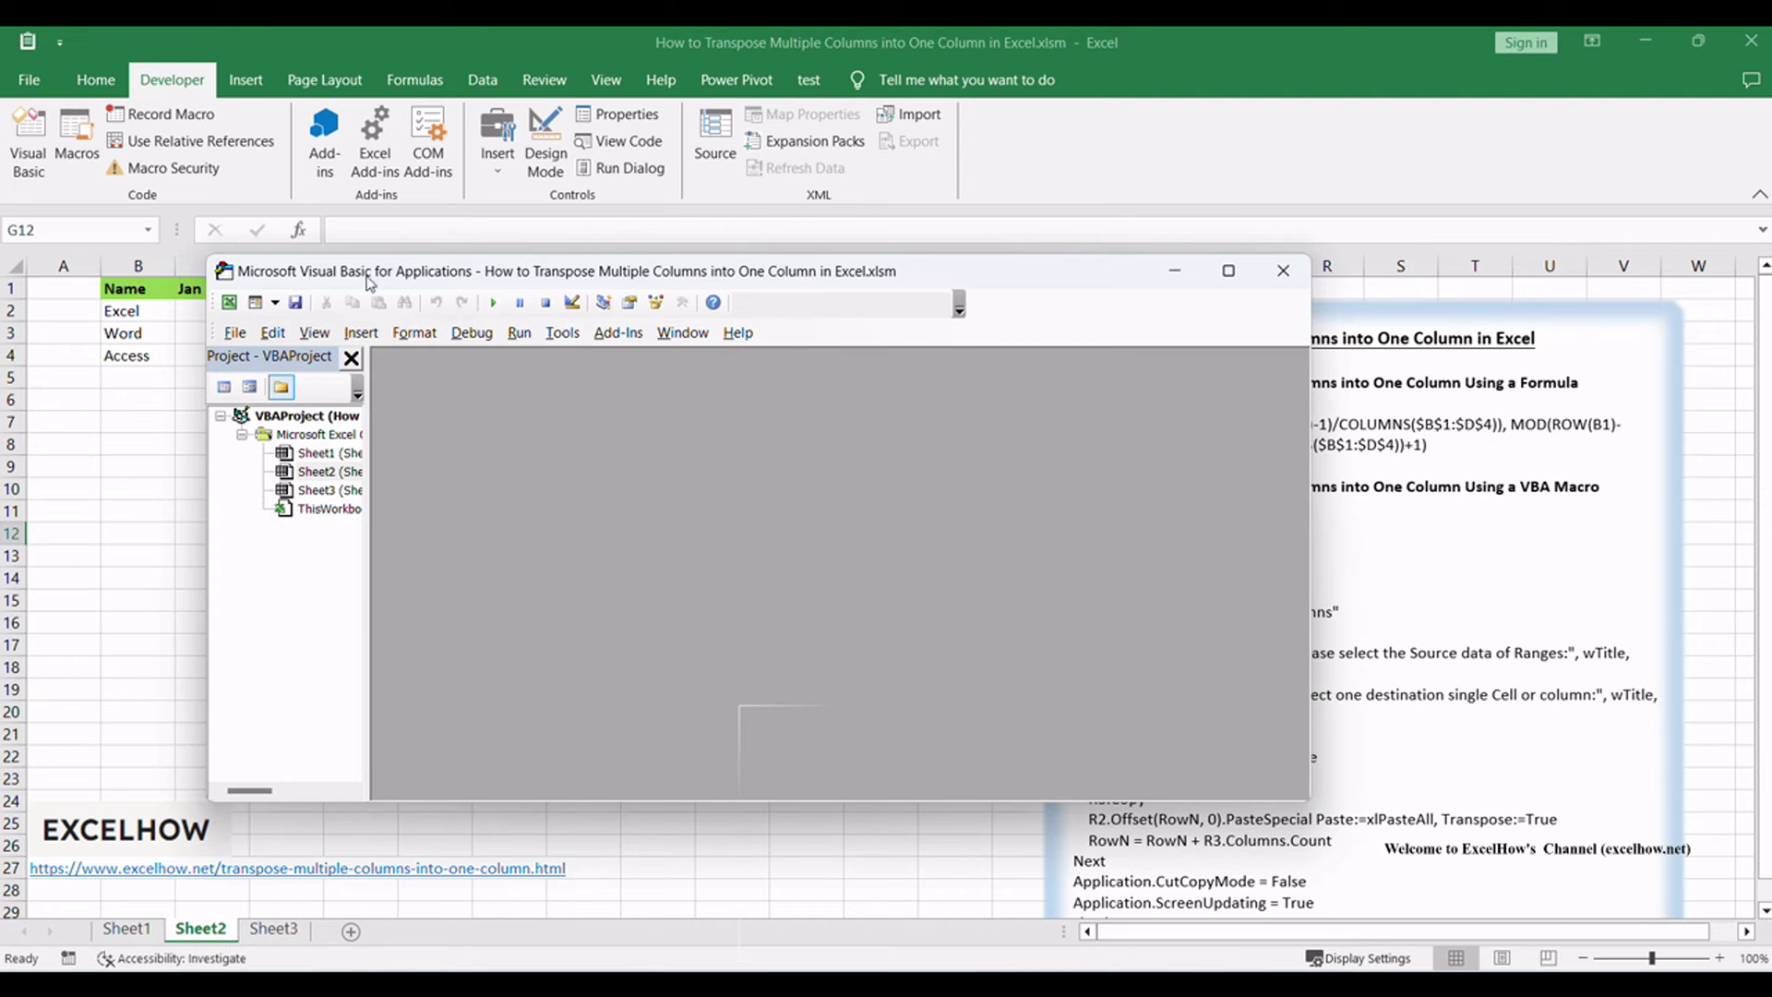
left_click(360, 334)
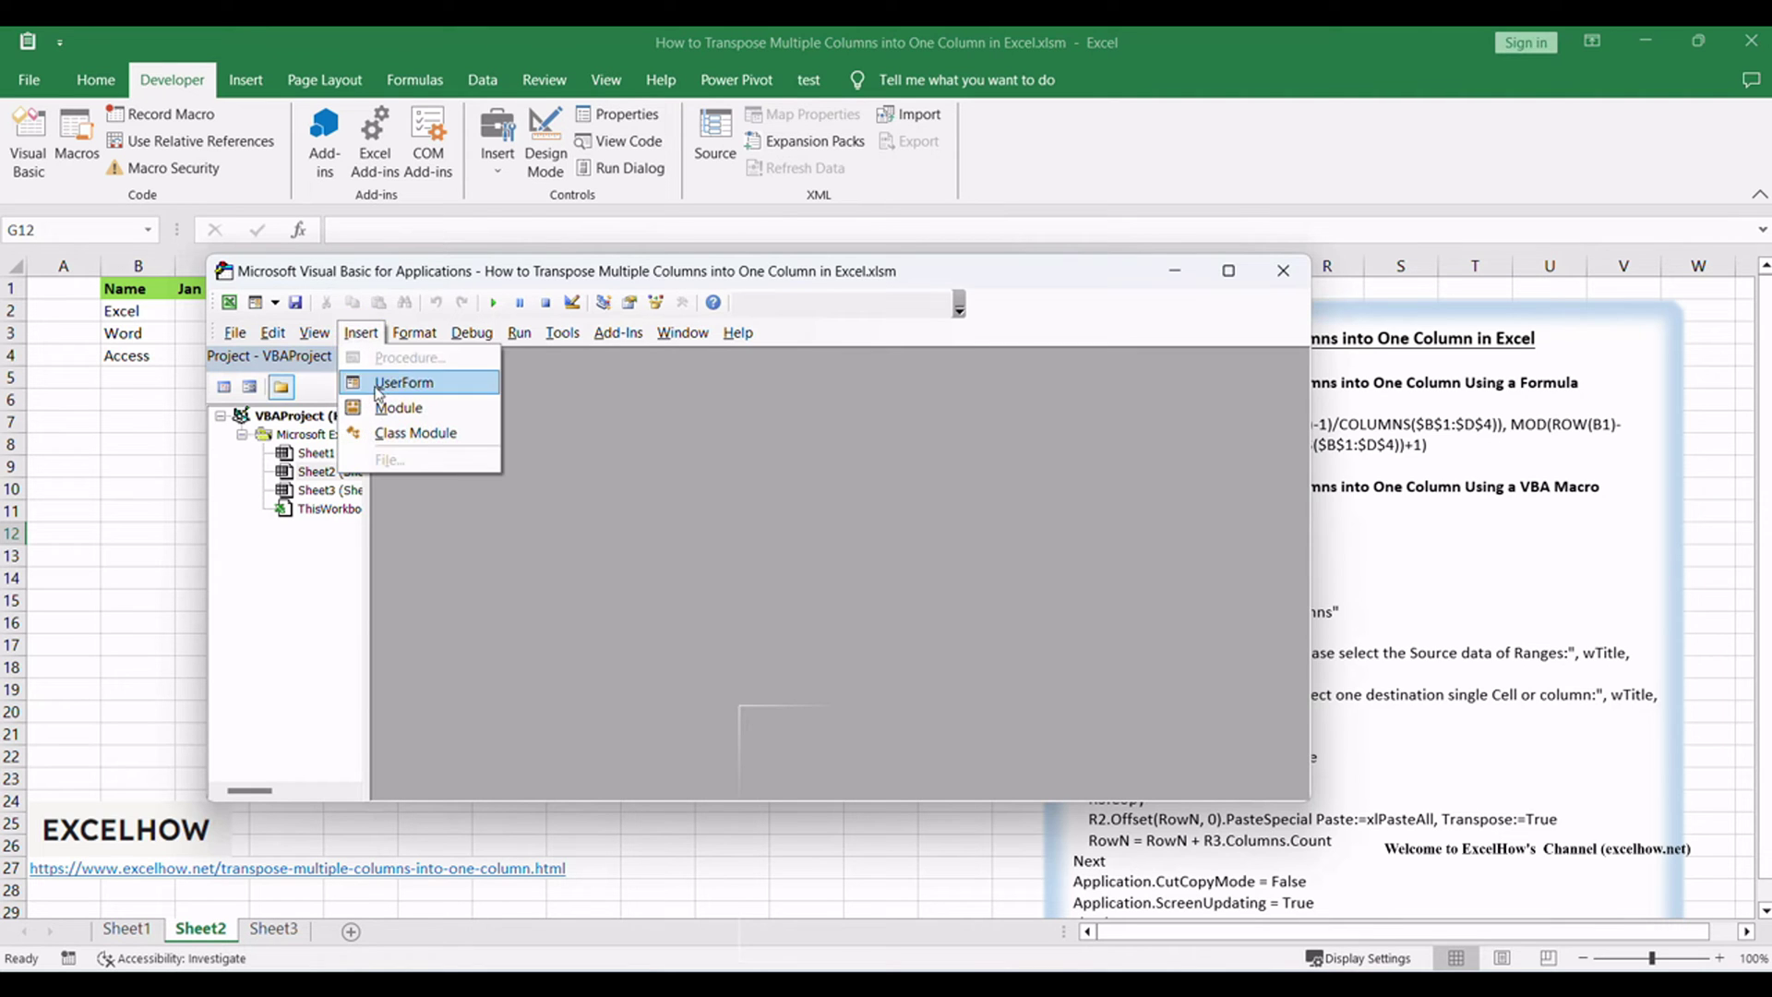
left_click(398, 408)
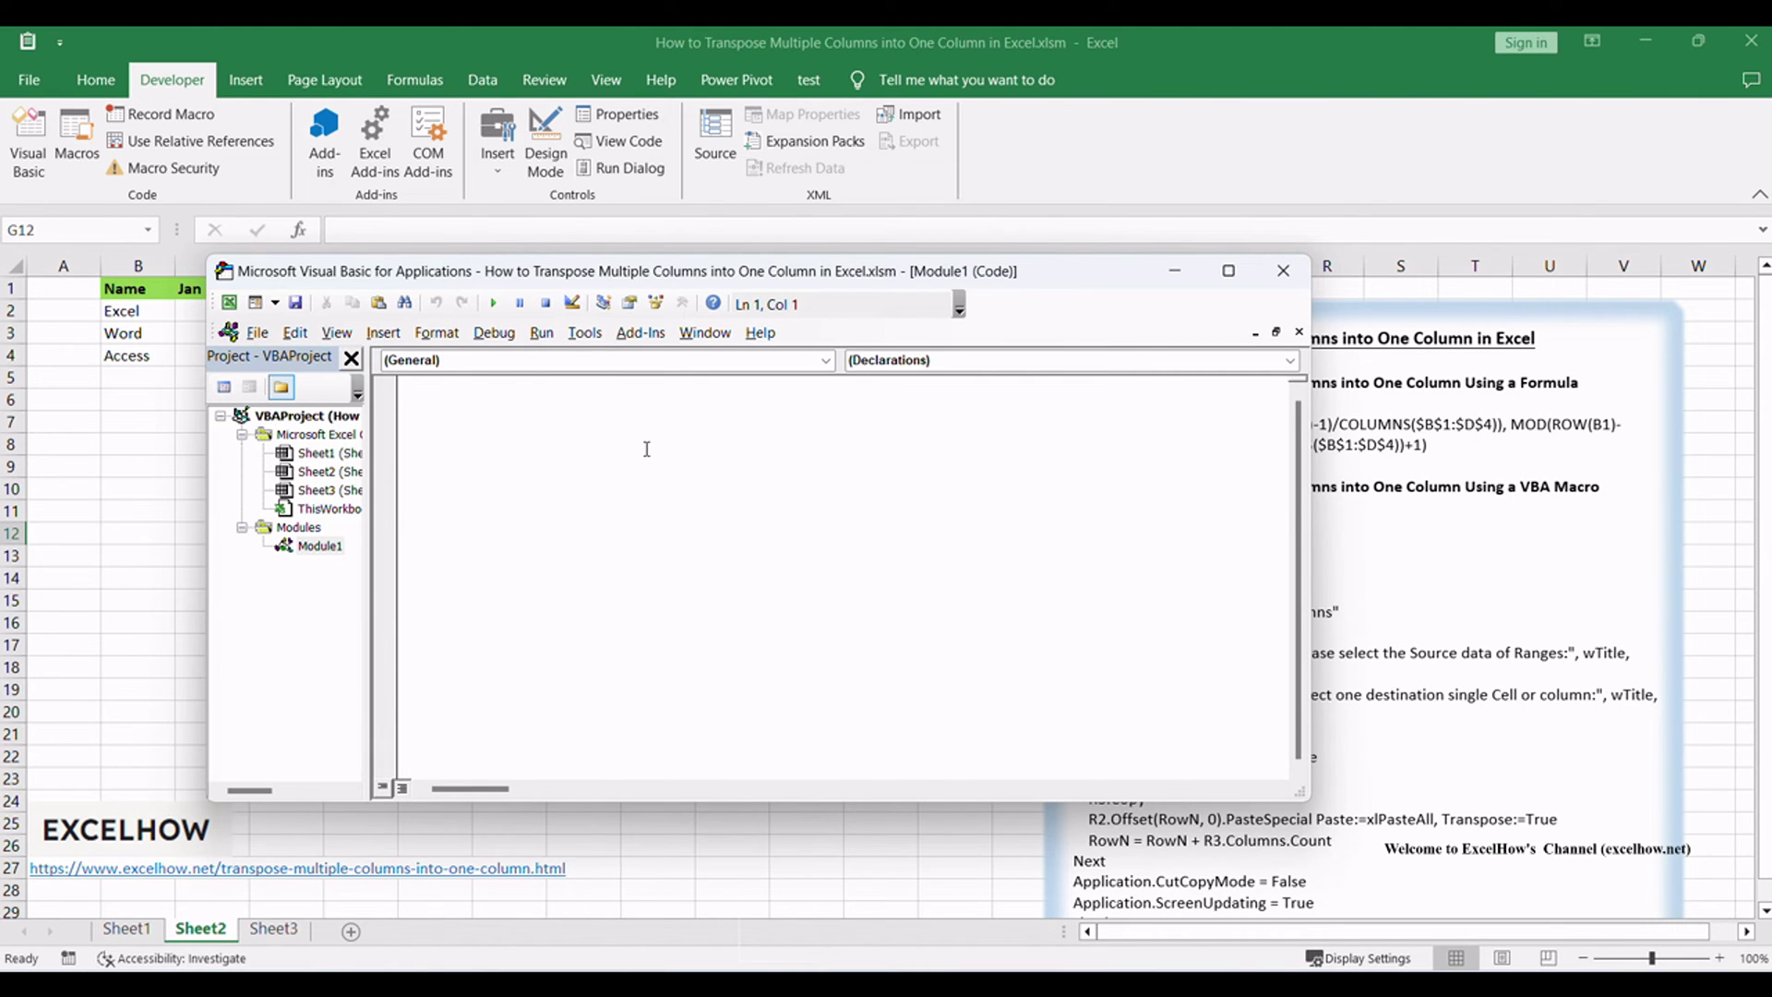
key("ctrl+v")
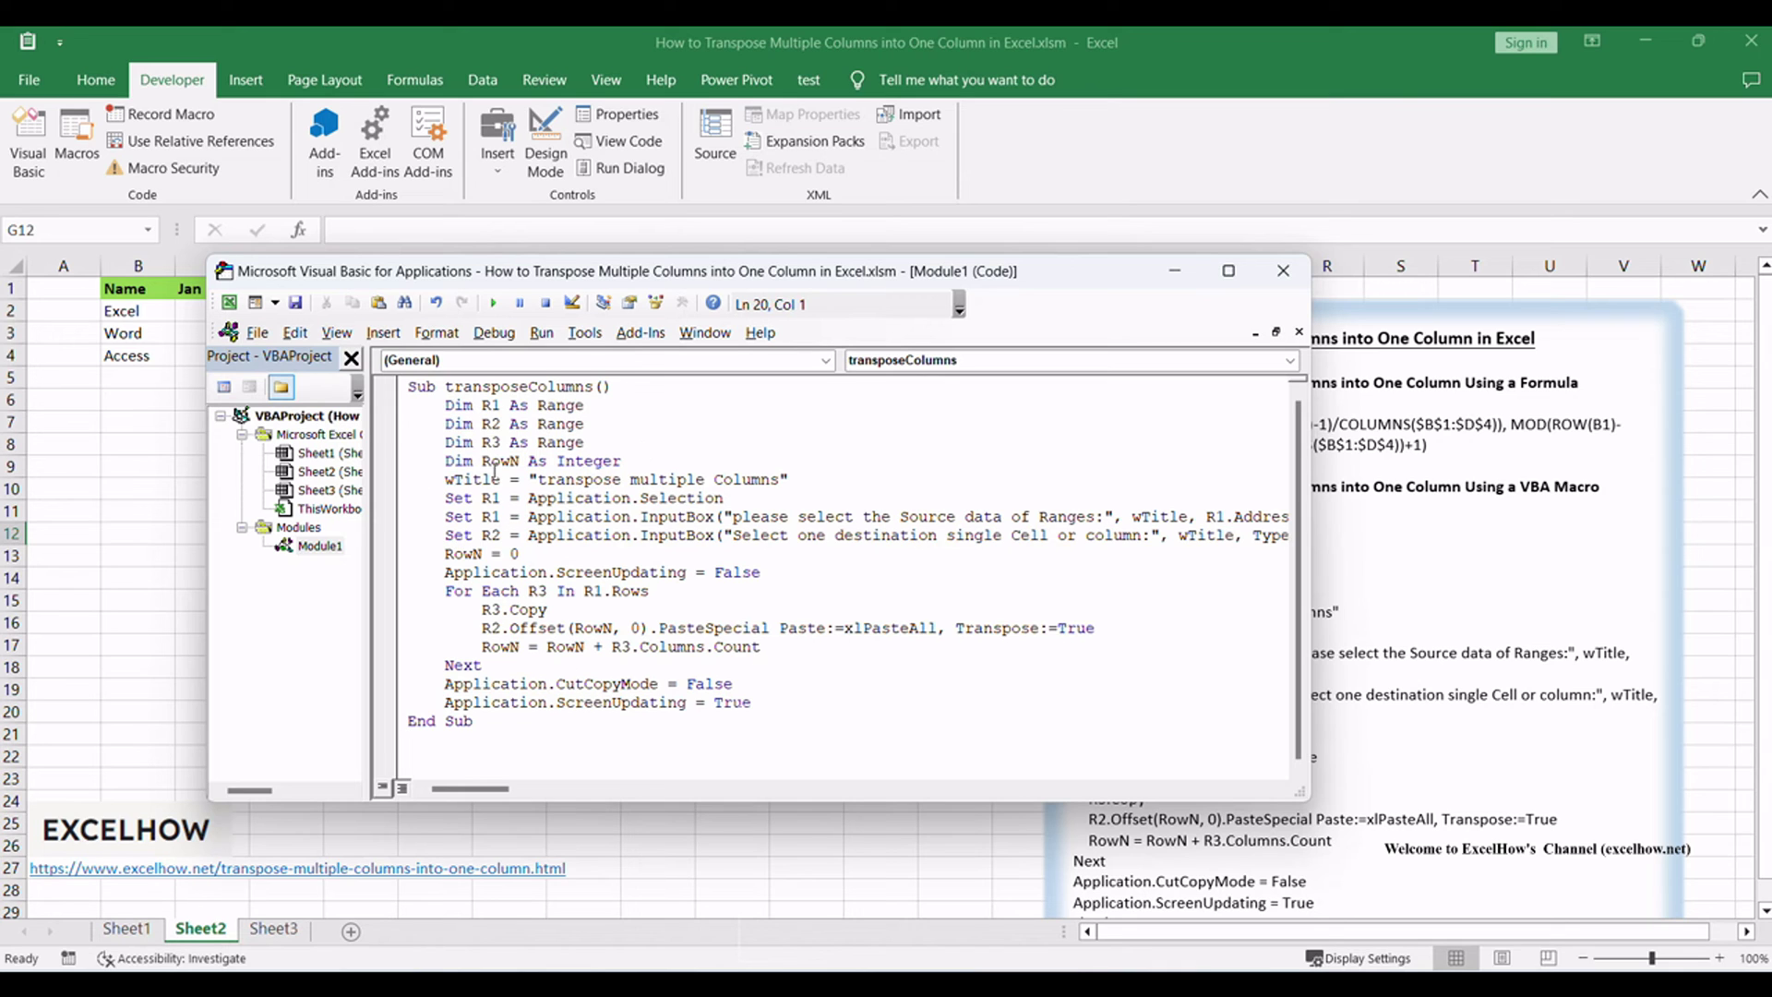
left_click_drag(461, 387, 759, 646)
left_click(841, 678)
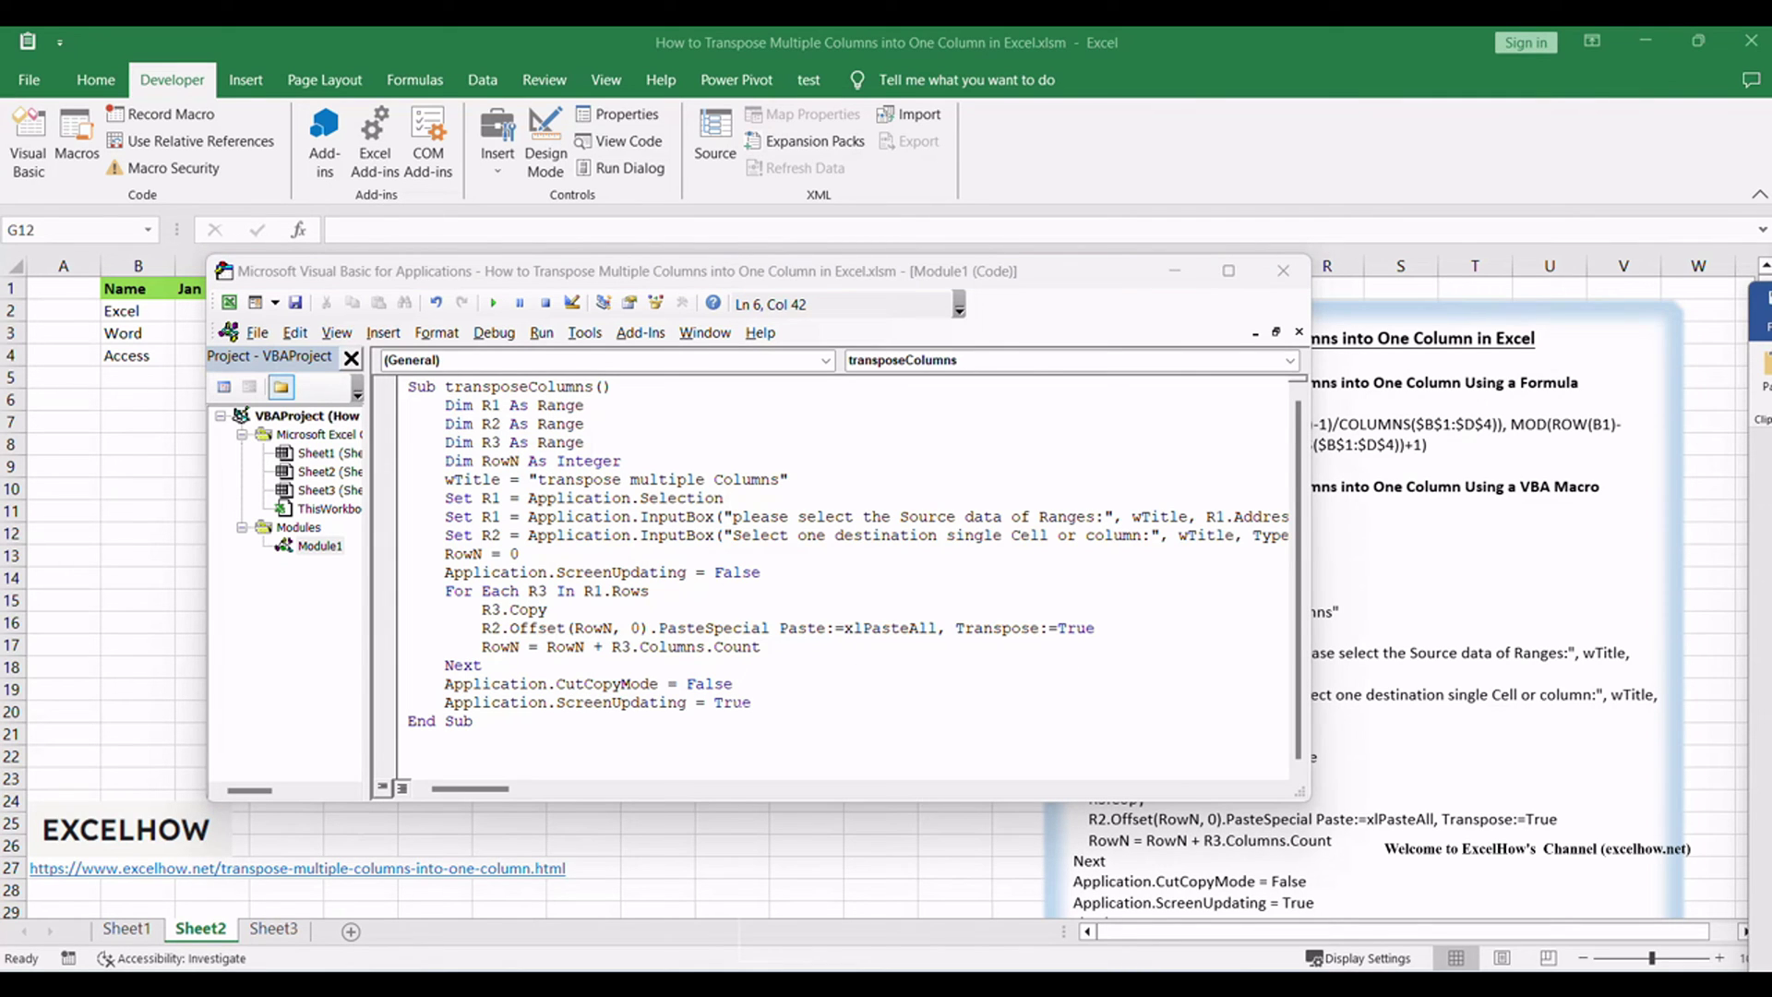
left_click(1282, 271)
Run transposeColumns with source range $B$1:$D$4 and destination cell F1
left_click(510, 421)
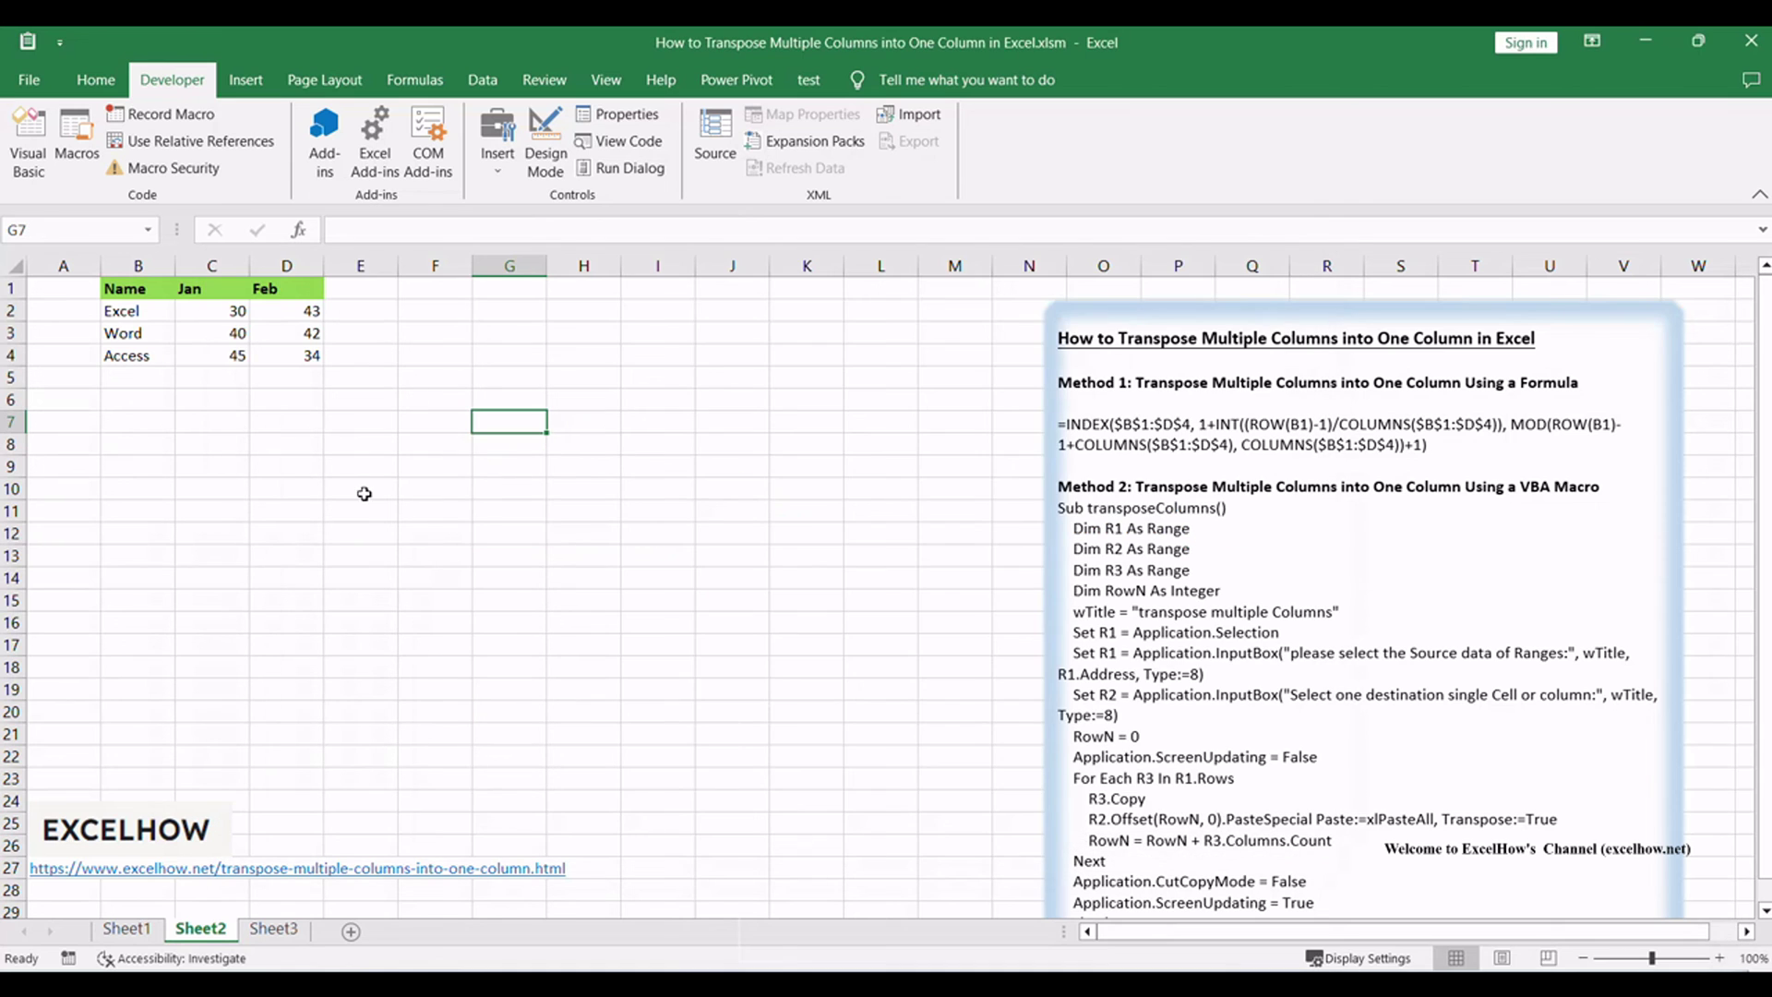
left_click(76, 145)
left_click(964, 363)
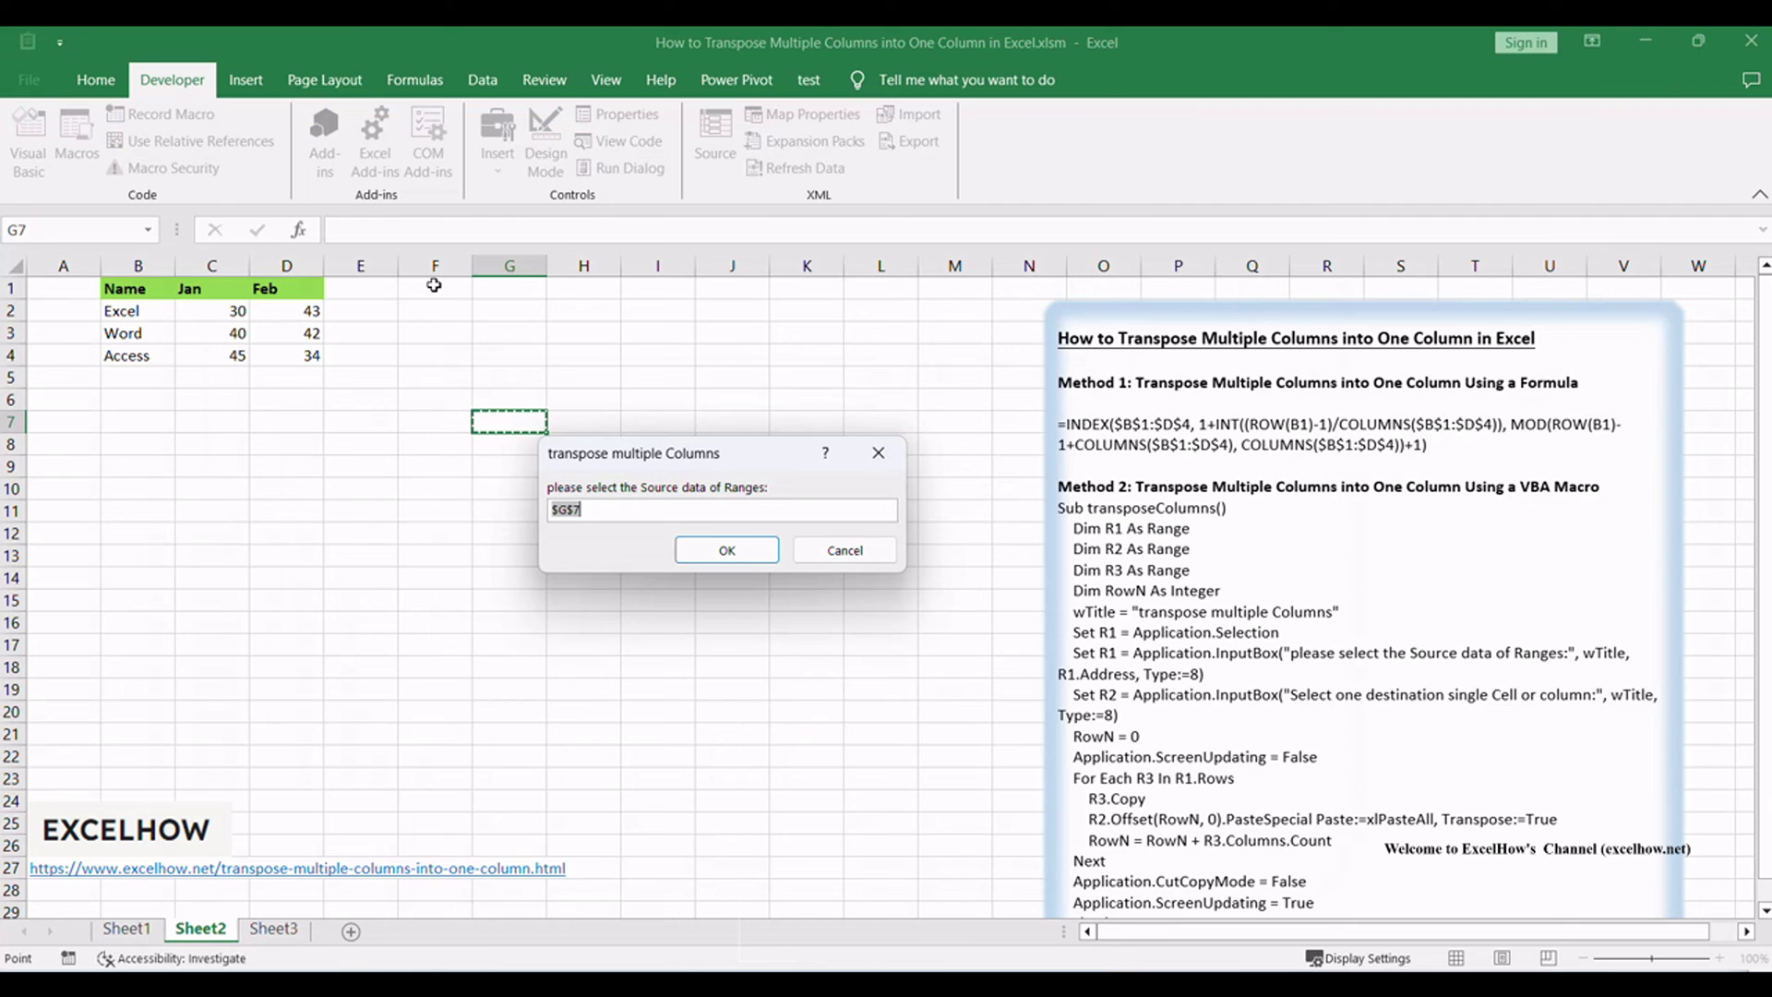
left_click_drag(125, 288, 286, 355)
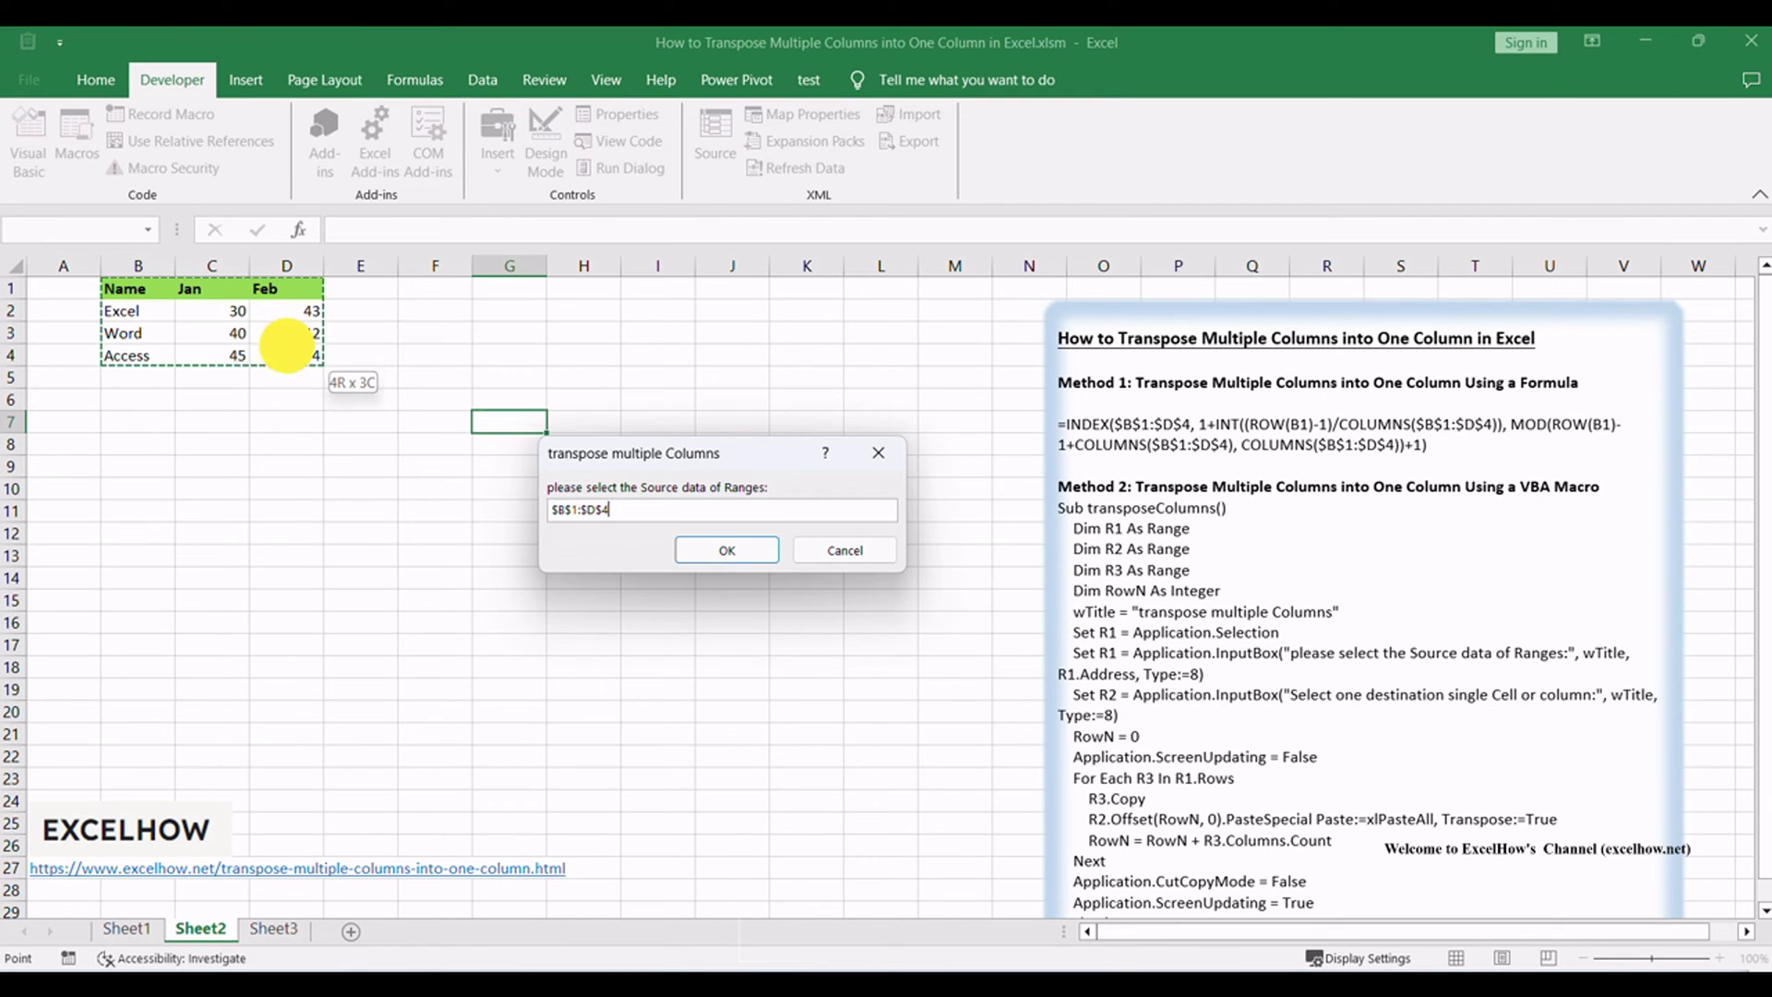
left_click(700, 549)
left_click(435, 288)
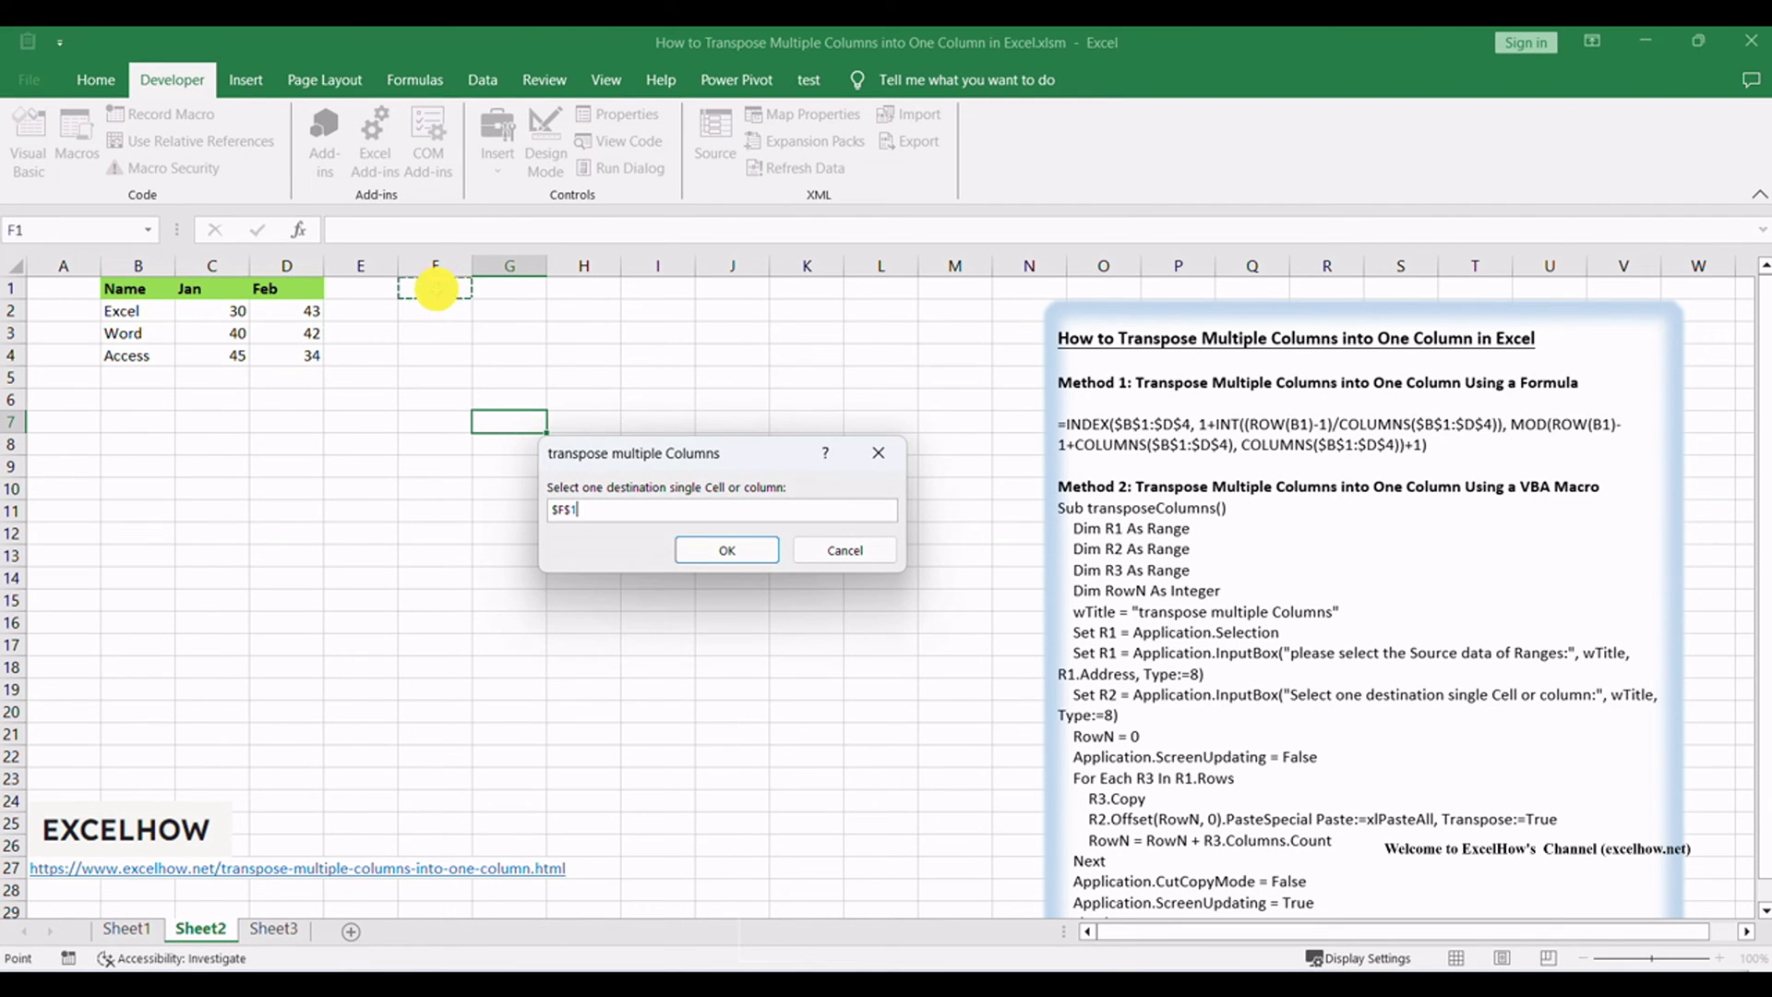
left_click(725, 549)
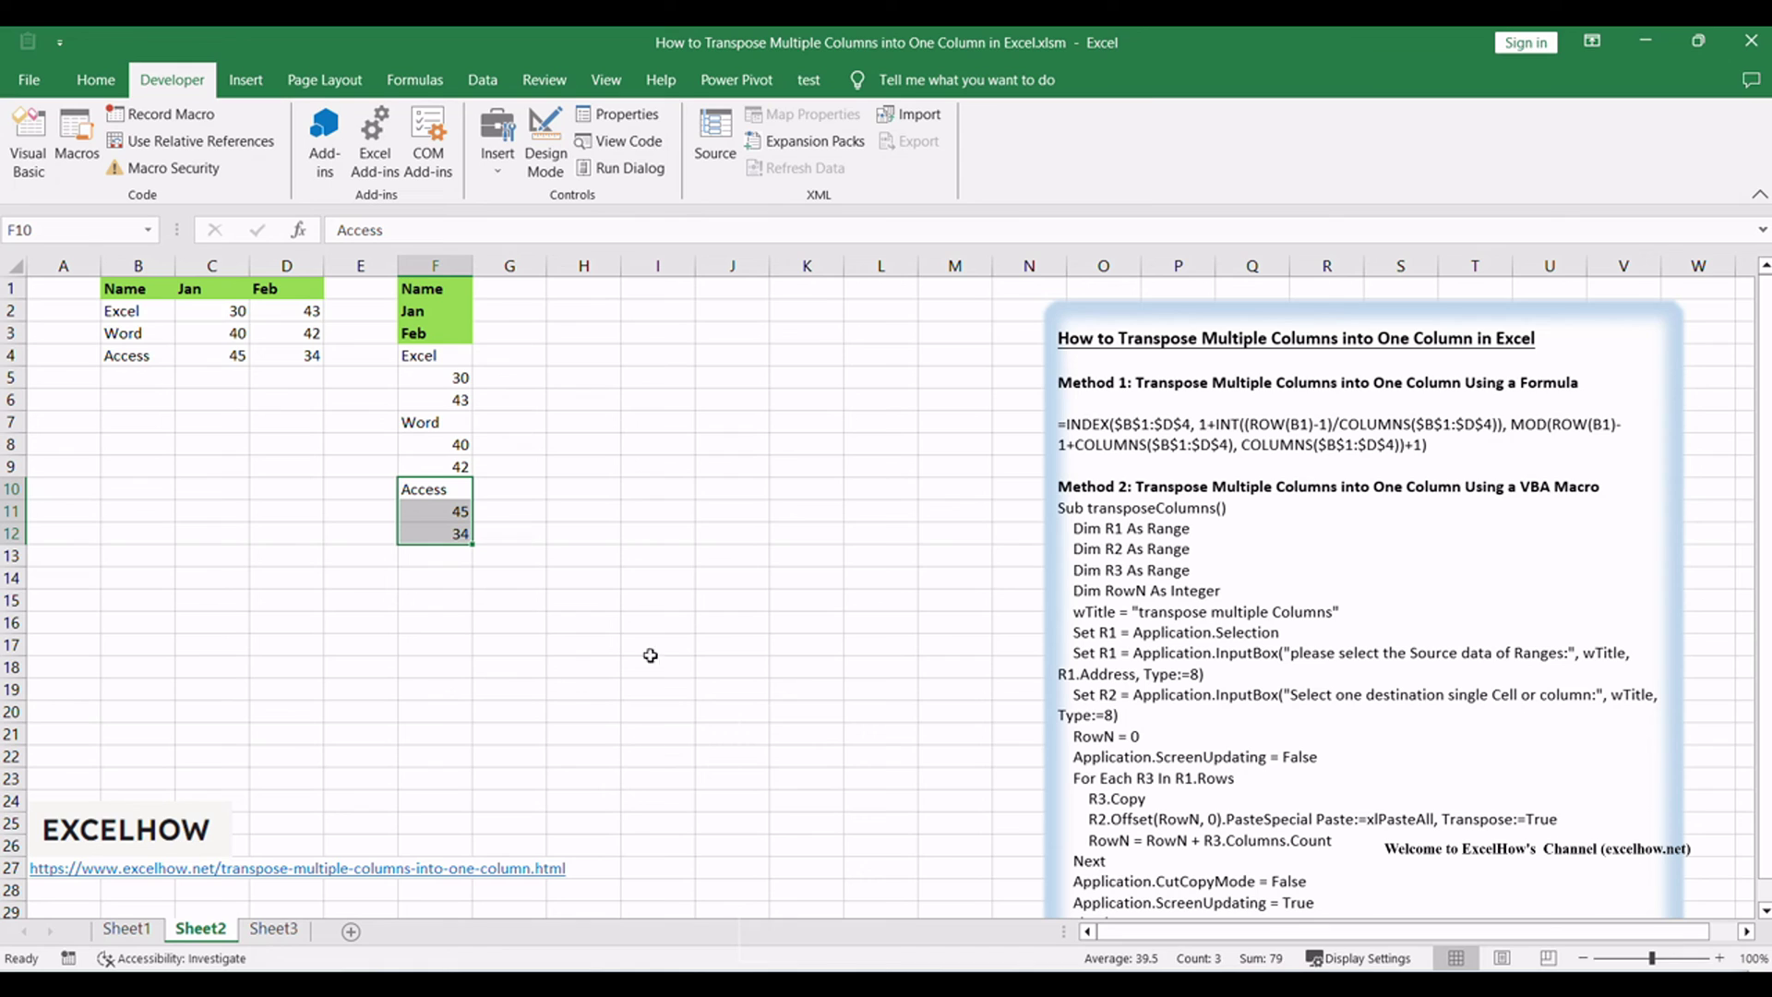
left_click_drag(434, 288, 415, 523)
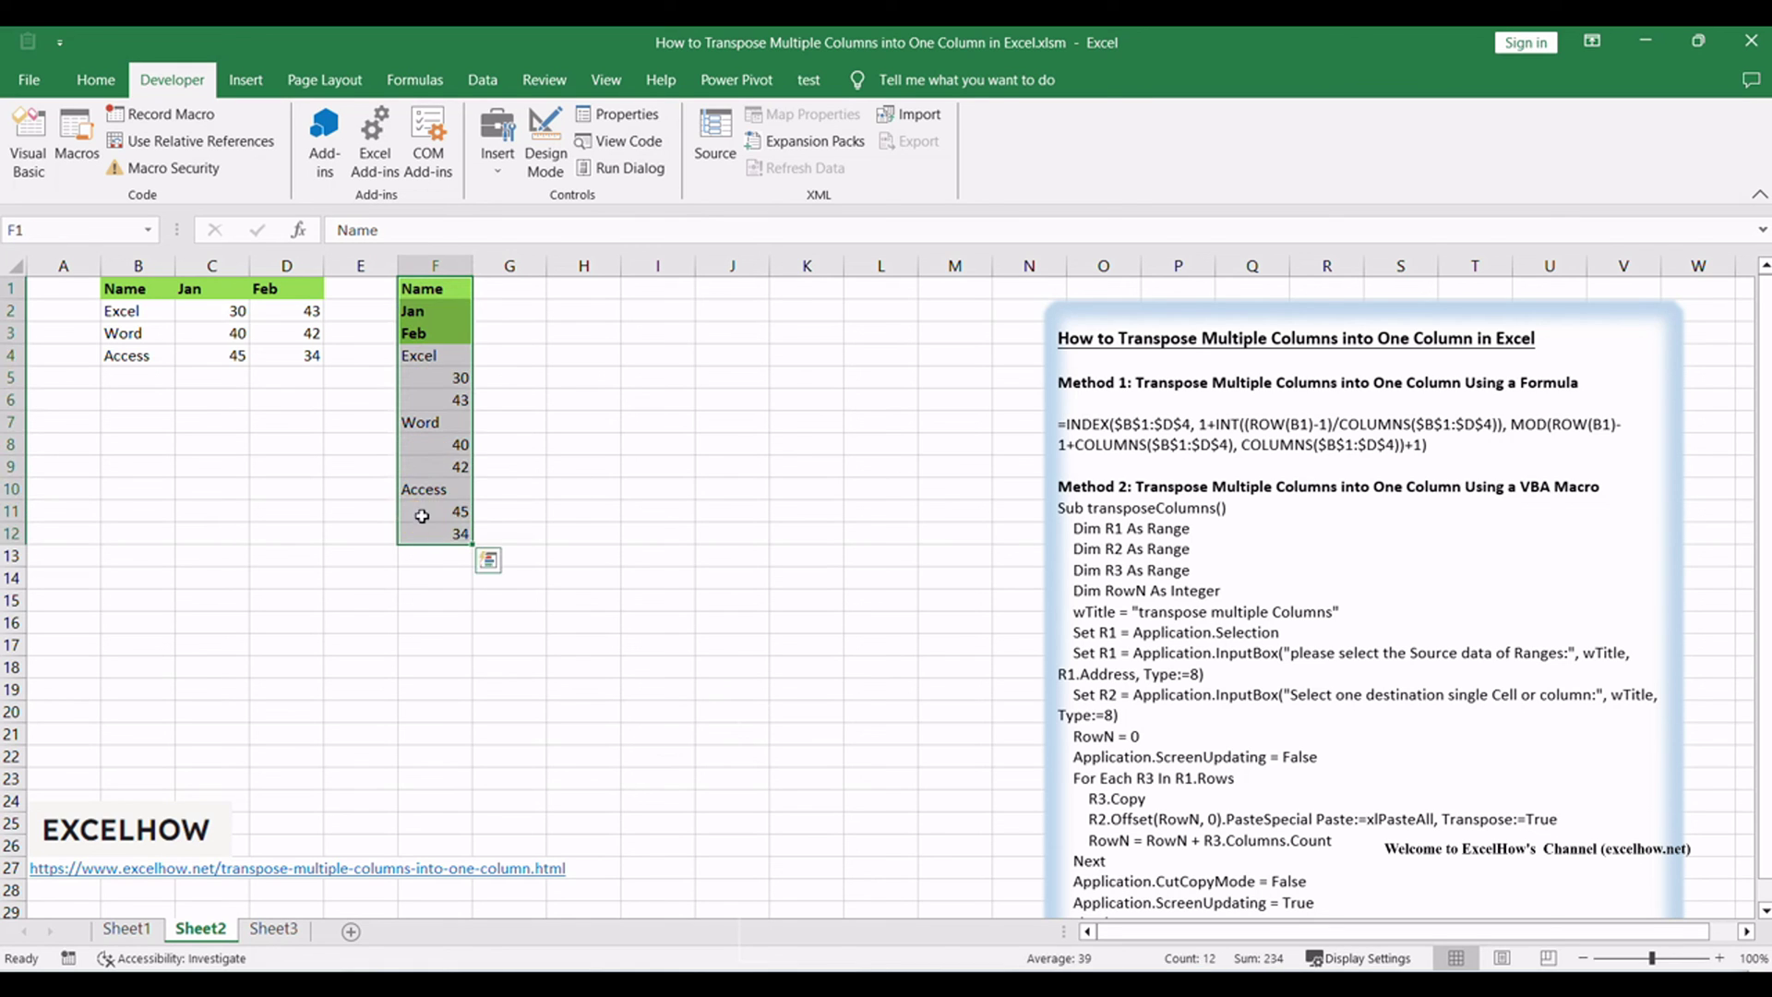
left_click(658, 510)
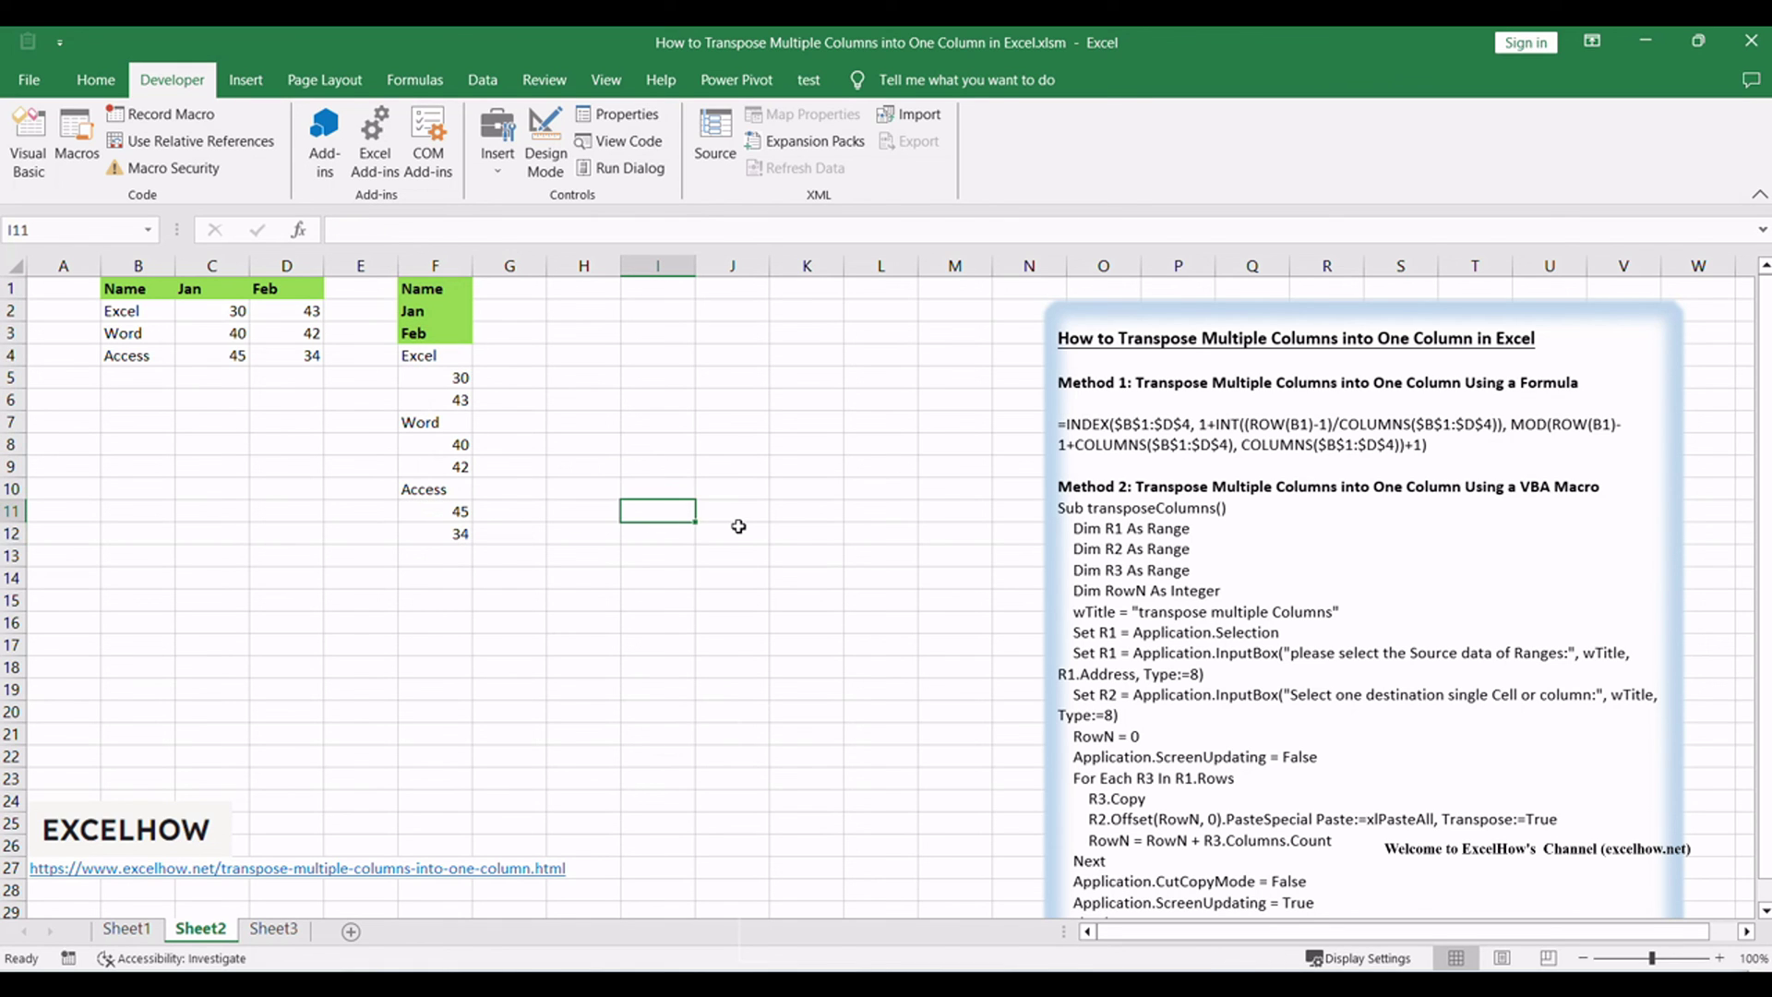